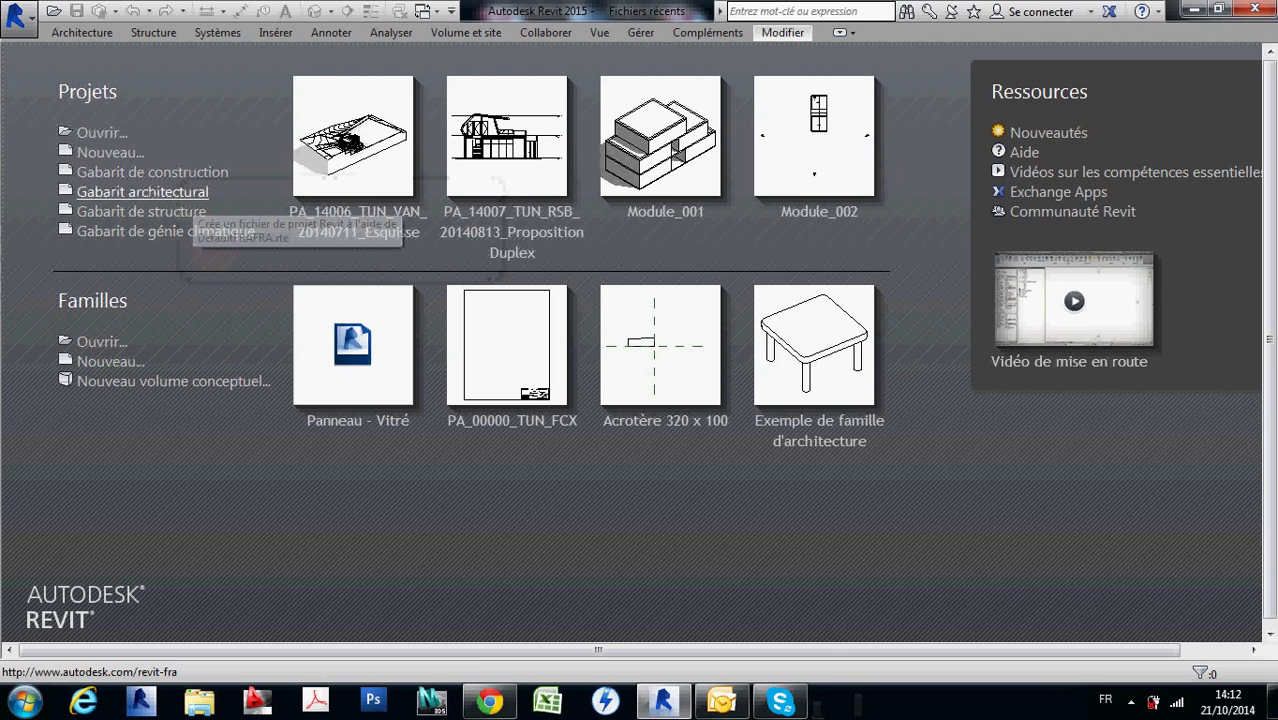
Start a new architectural project and draw a 12 m Simple panneau curtain wall on Niveau 0
{"action": "left_click", "coordinate": [142, 191]}
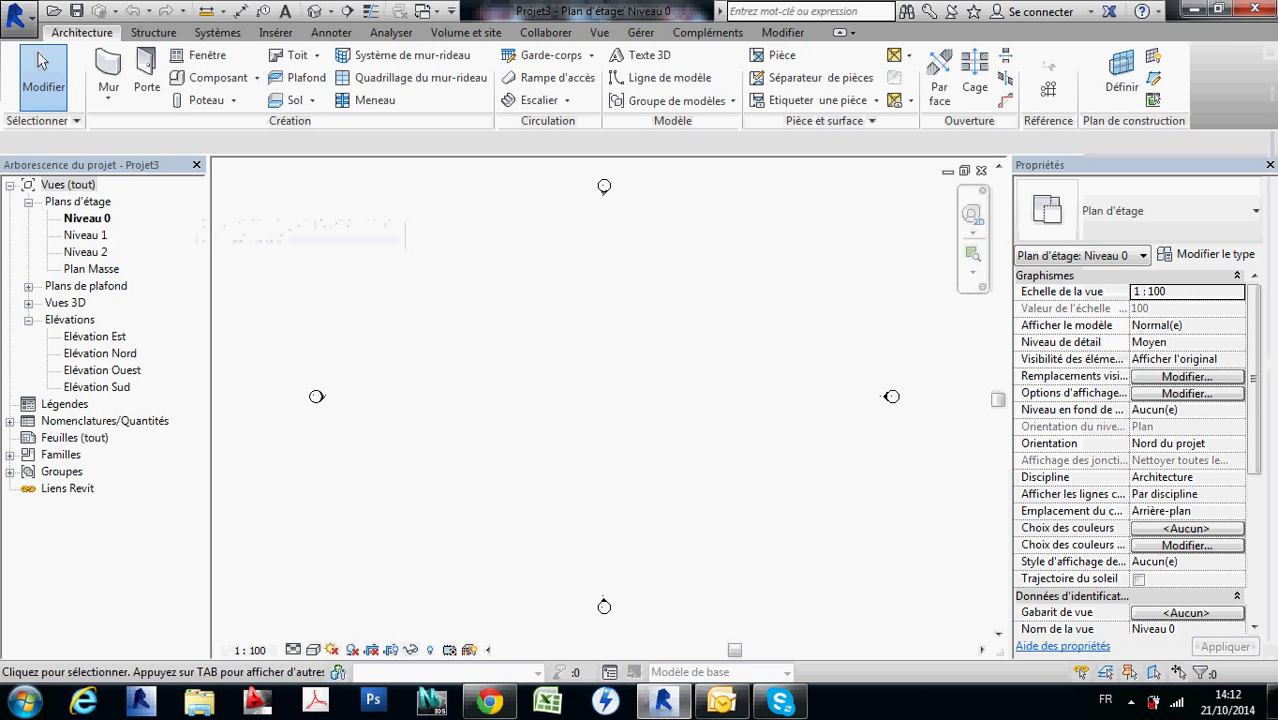
{"action": "left_click", "coordinate": [108, 75]}
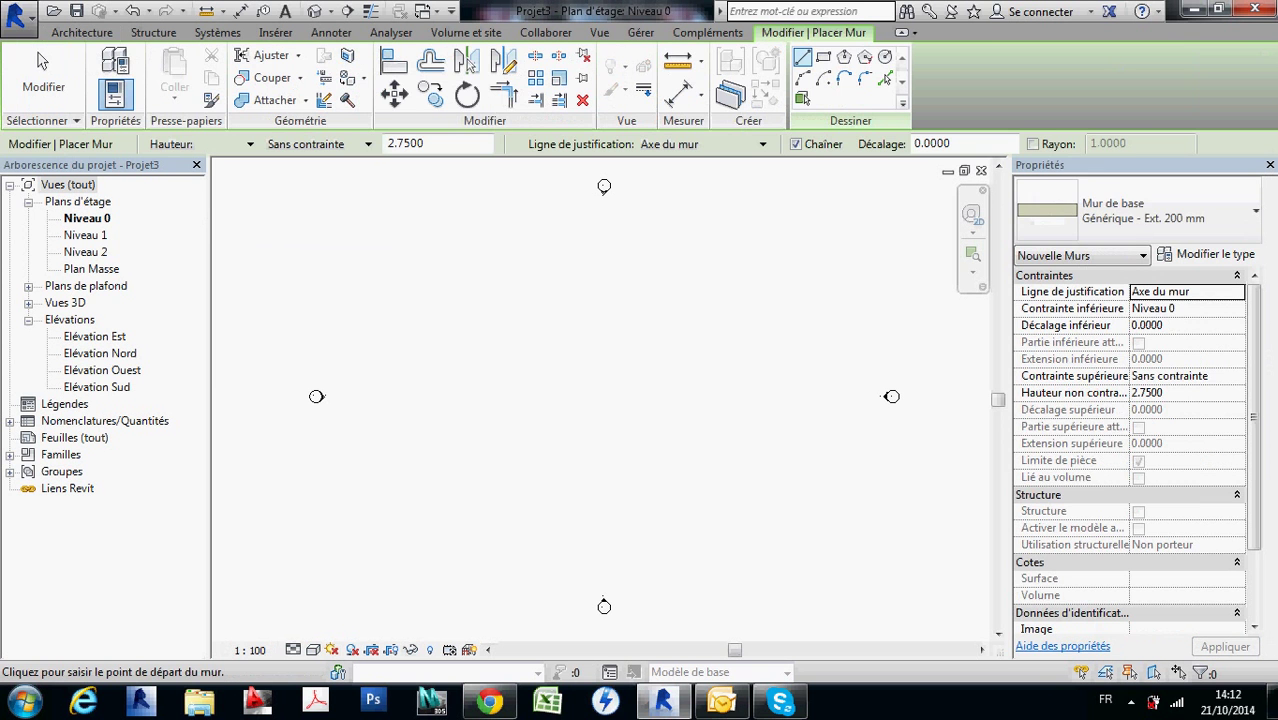
{"action": "left_click", "coordinate": [1140, 210]}
{"action": "scroll", "coordinate": [1130, 440], "scroll_direction": "down", "scroll_amount": 2}
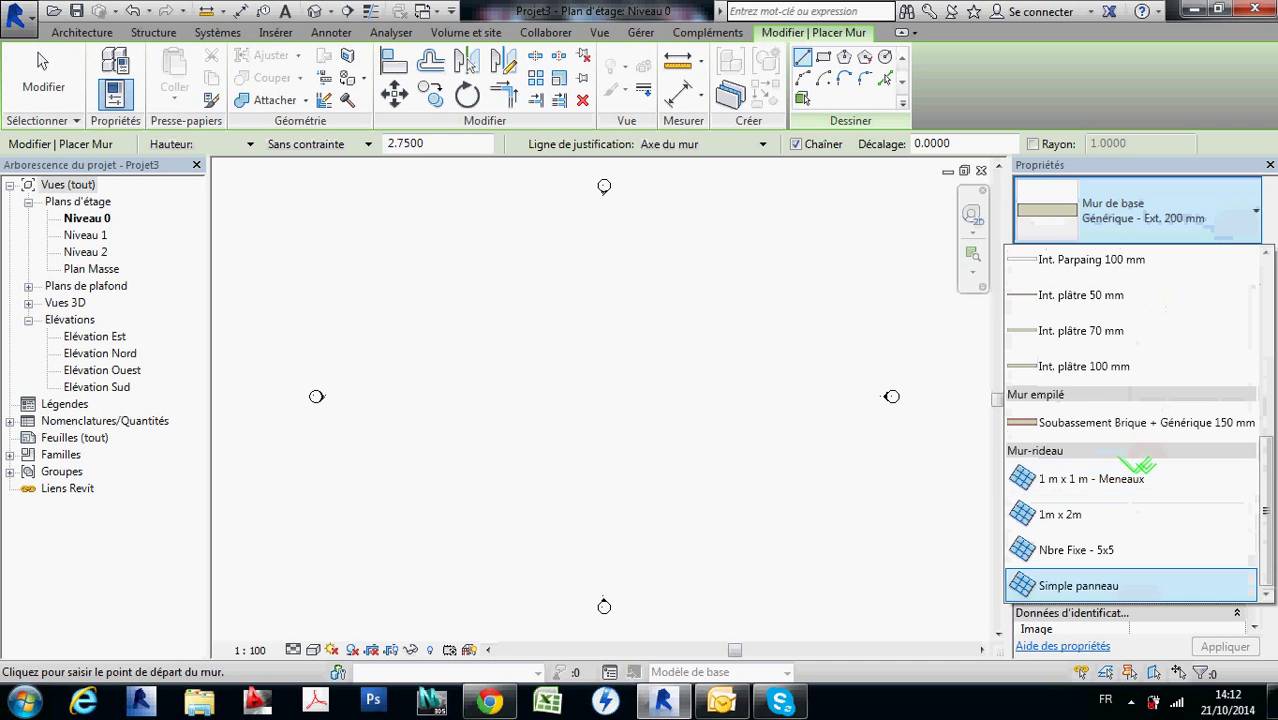
{"action": "left_click", "coordinate": [1100, 585]}
{"action": "left_click", "coordinate": [562, 393]}
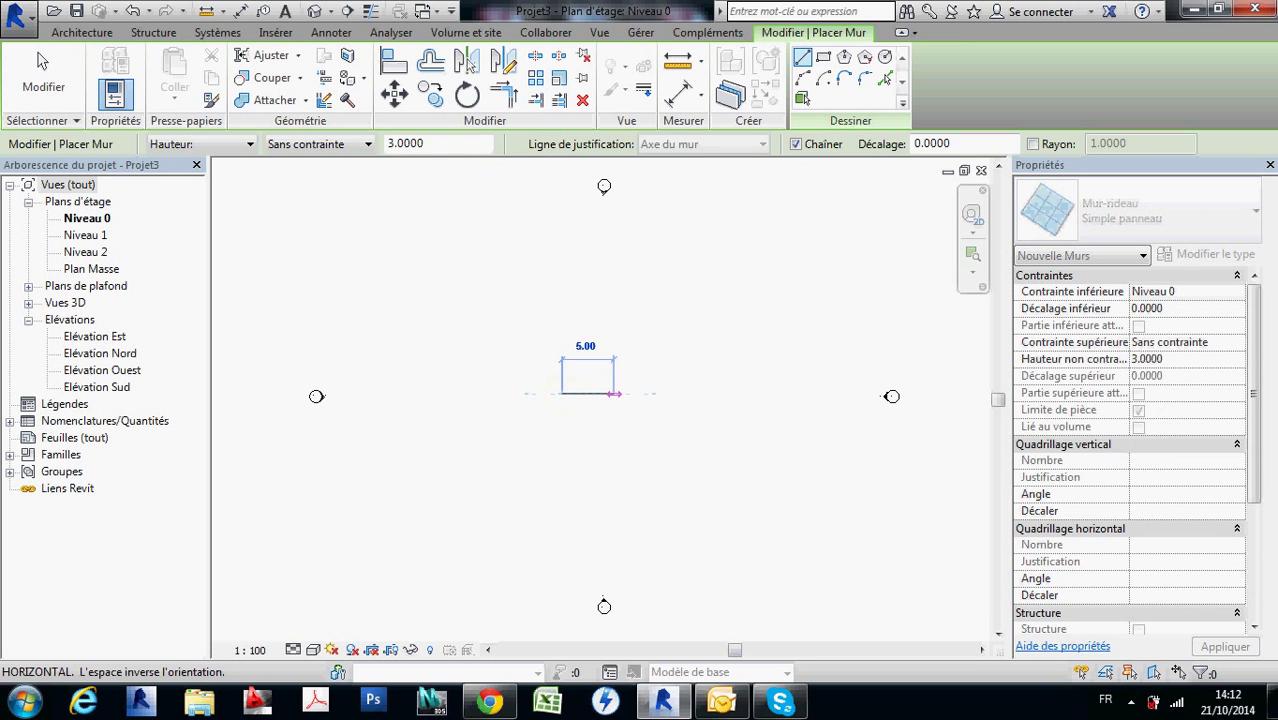
{"action": "left_click", "coordinate": [686, 393]}
{"action": "key", "text": "Escape"}
{"action": "key", "text": "Escape"}
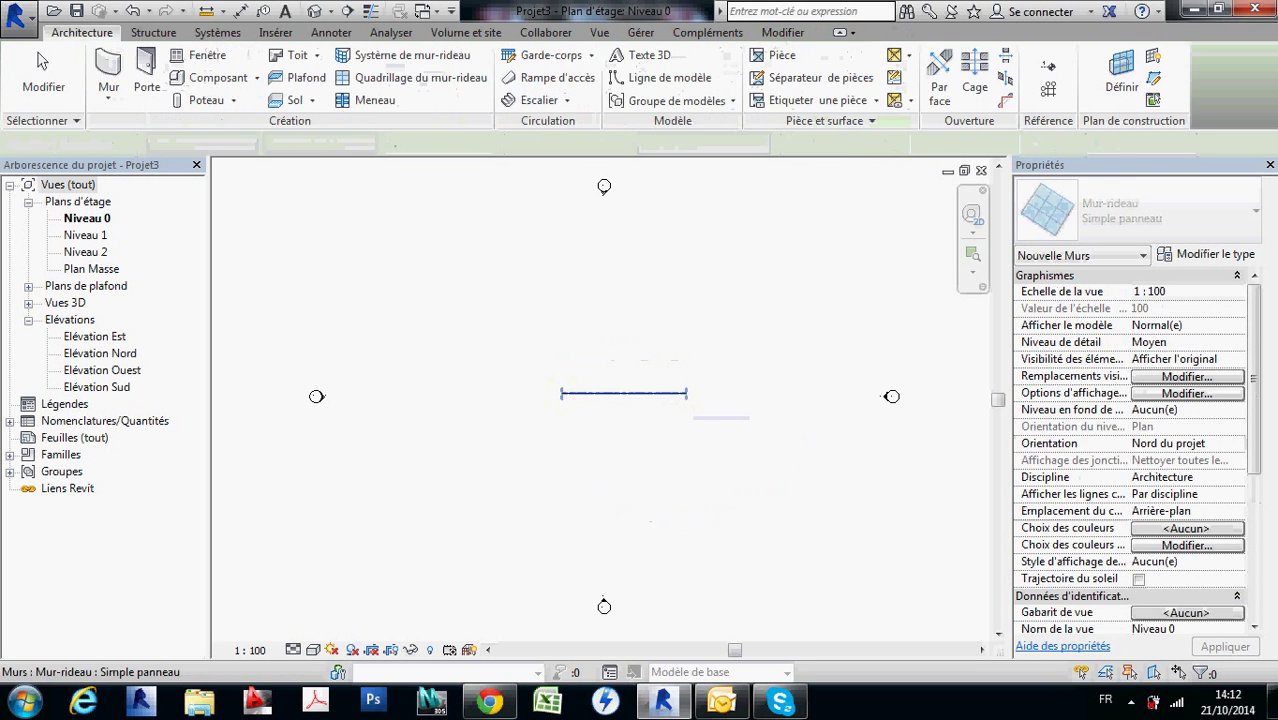
Set the curtain wall's unconstrained height to 5 m
{"action": "left_click", "coordinate": [650, 393]}
{"action": "left_click", "coordinate": [1150, 358]}
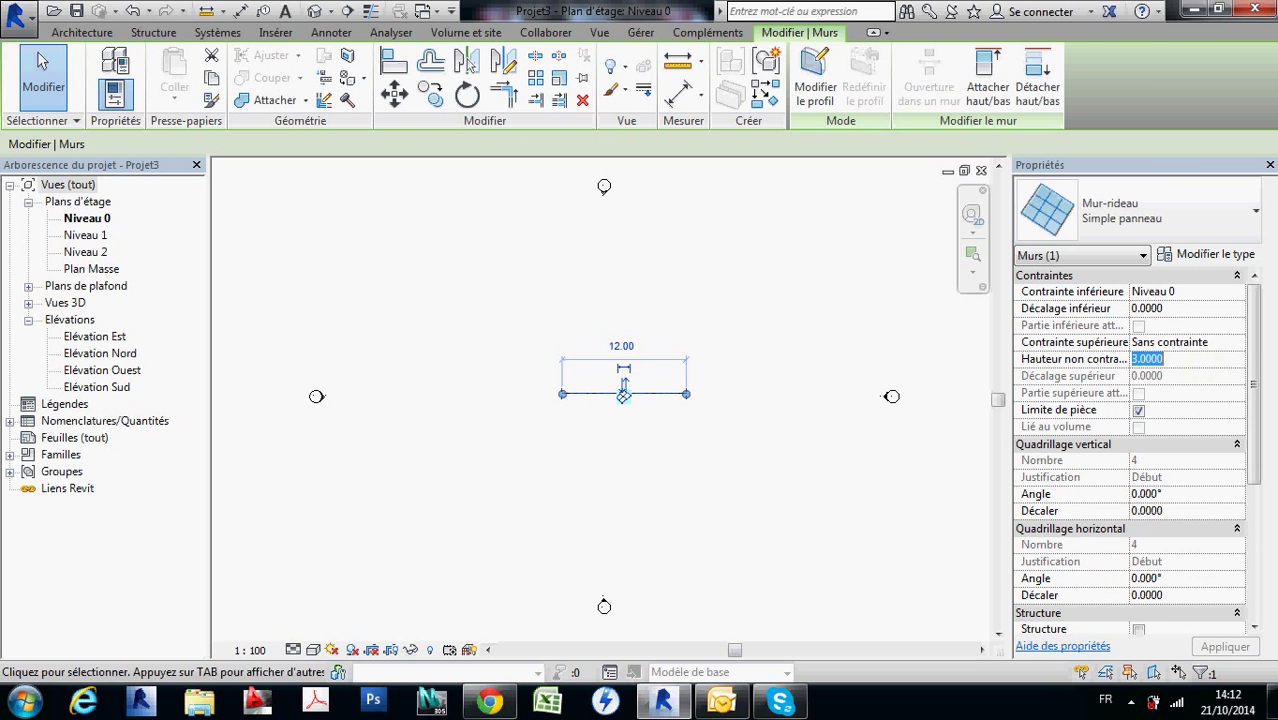
{"action": "key", "text": "Return"}
{"action": "key", "text": "Escape"}
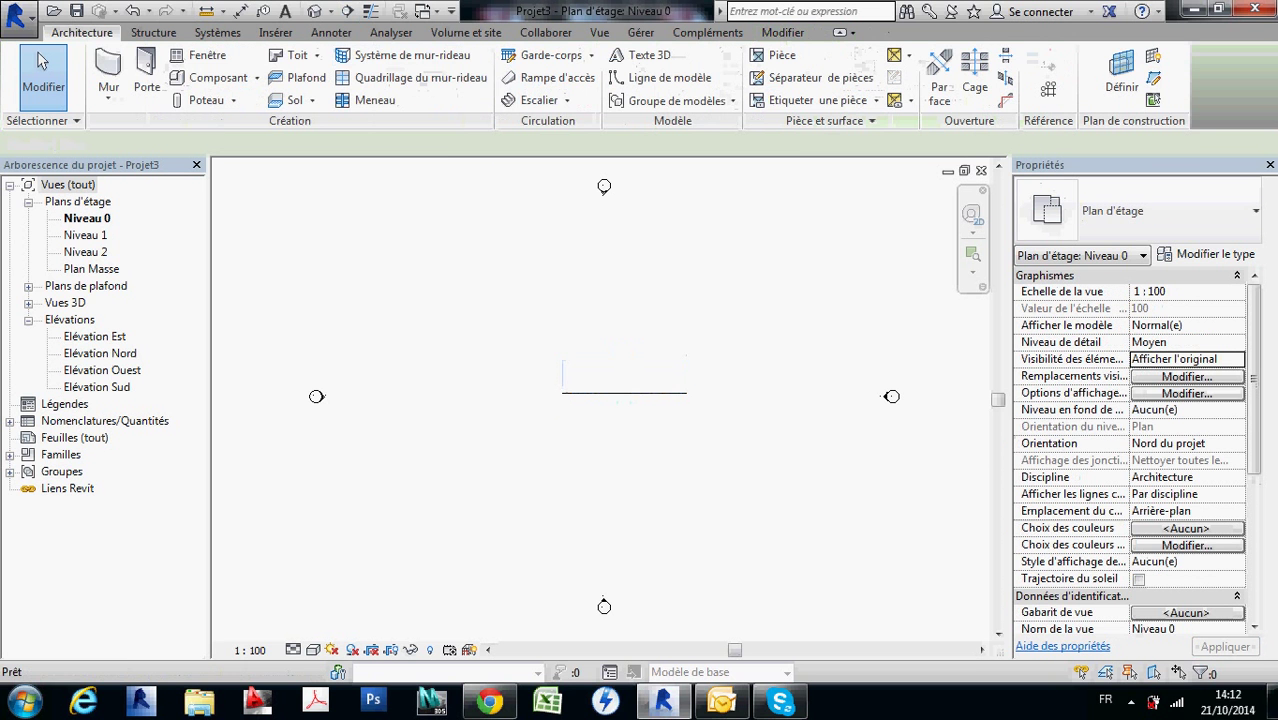
In the 3D view, add full vertical and horizontal curtain grid lines across the wall
{"action": "mouse_move", "coordinate": [563, 373]}
{"action": "middle_mouse_down", "text": "shift"}
{"action": "mouse_move", "coordinate": [560, 551]}
{"action": "mouse_move", "coordinate": [807, 531]}
{"action": "middle_mouse_up", "text": "shift"}
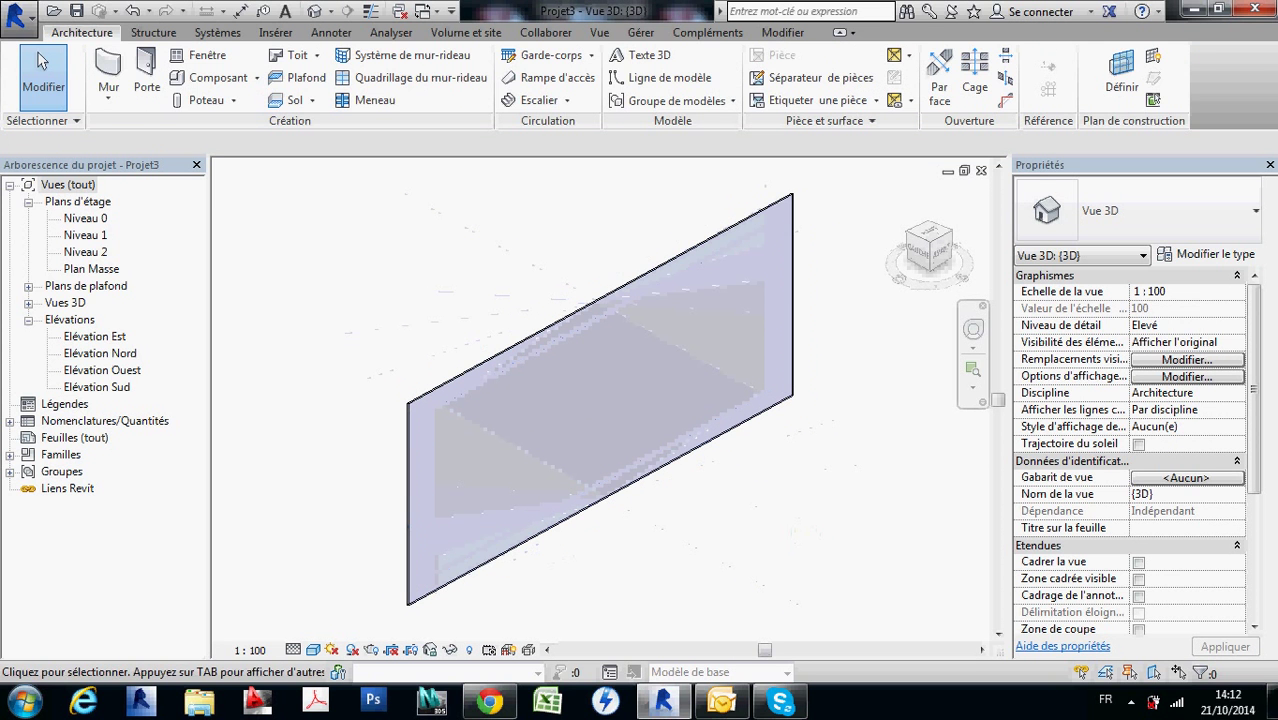
{"action": "left_click", "coordinate": [420, 77]}
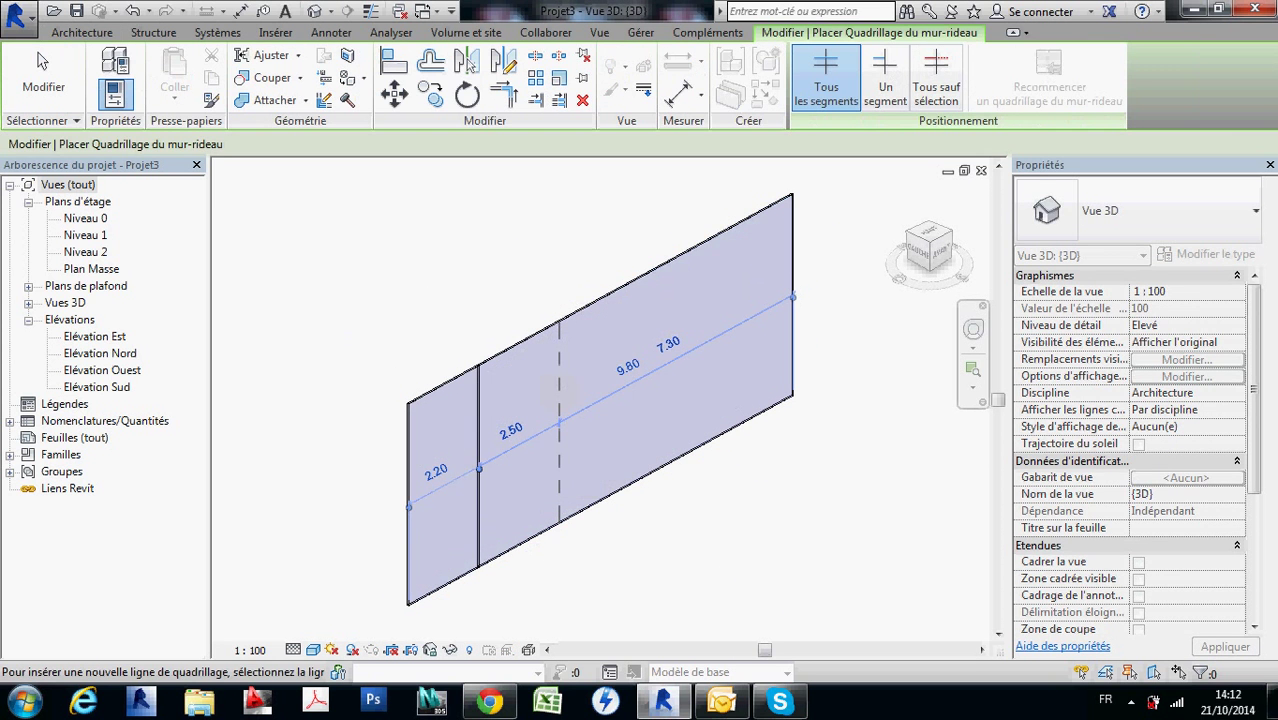
{"action": "left_click", "coordinate": [559, 390]}
{"action": "left_click", "coordinate": [700, 320]}
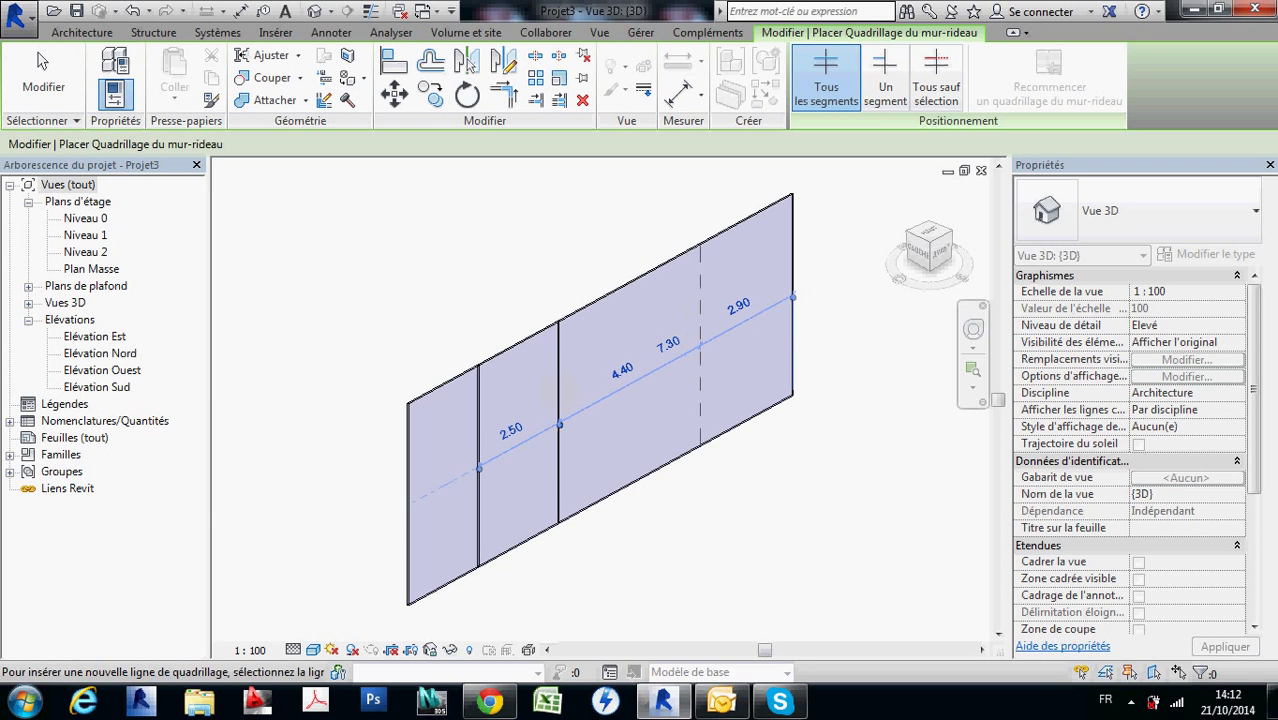
{"action": "left_click", "coordinate": [640, 350]}
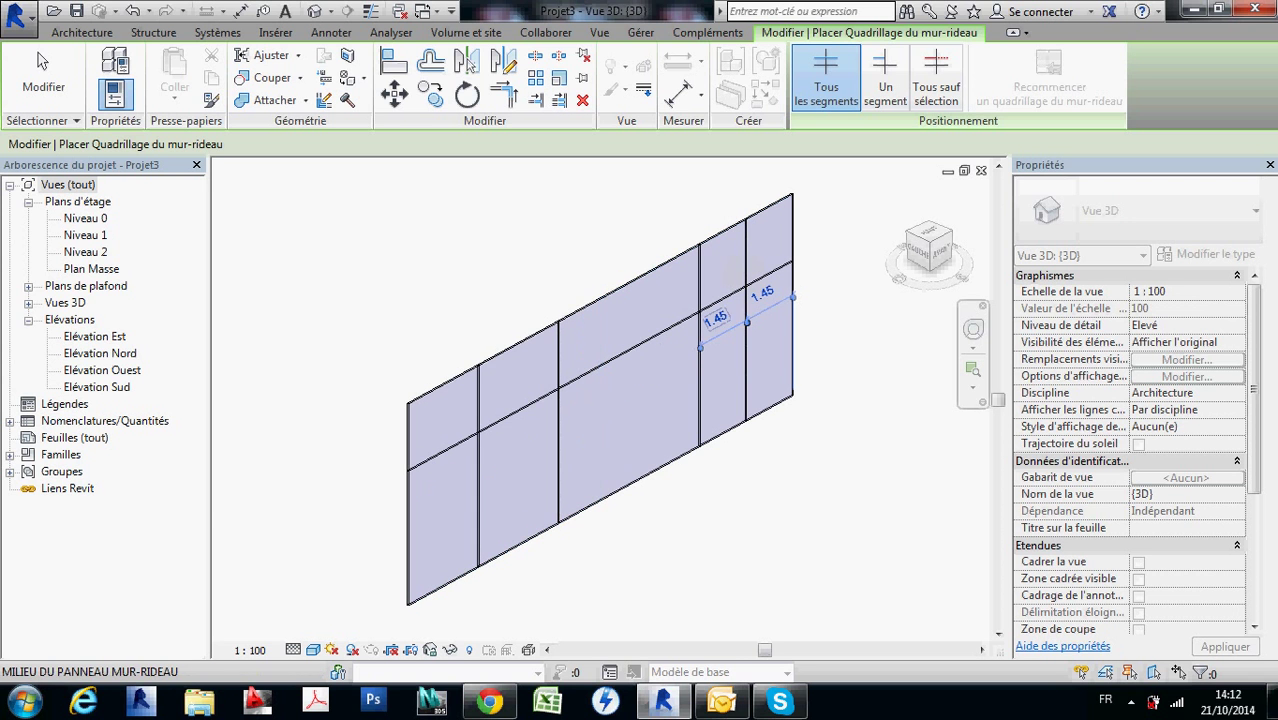
{"action": "left_click", "coordinate": [746, 322]}
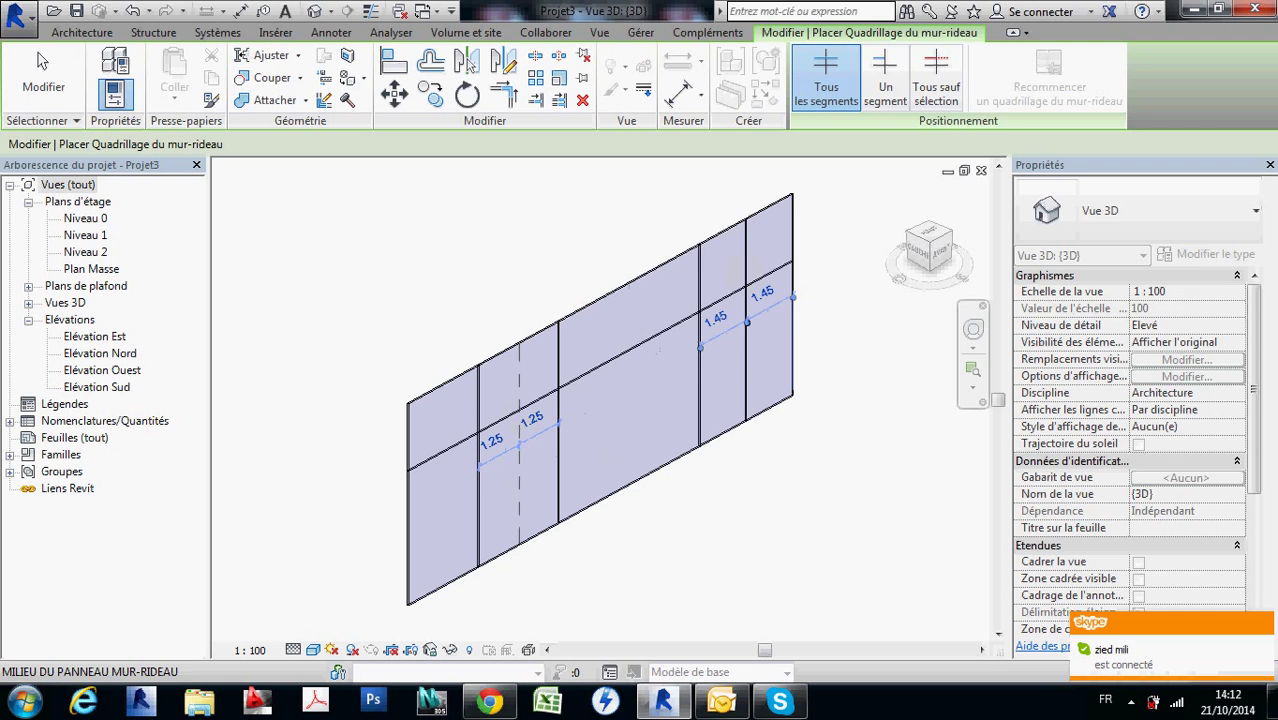
{"action": "left_click", "coordinate": [519, 430]}
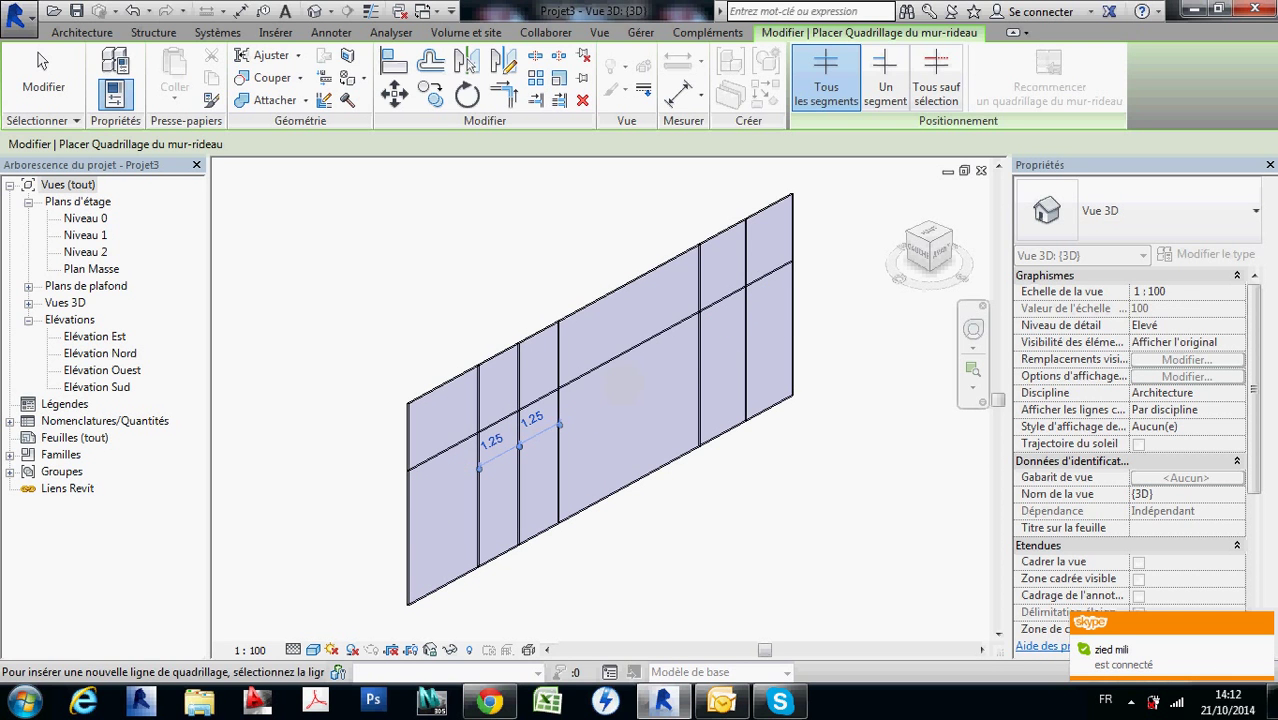
Add single-segment vertical and horizontal grid lines within the middle bay
{"action": "left_click", "coordinate": [885, 85]}
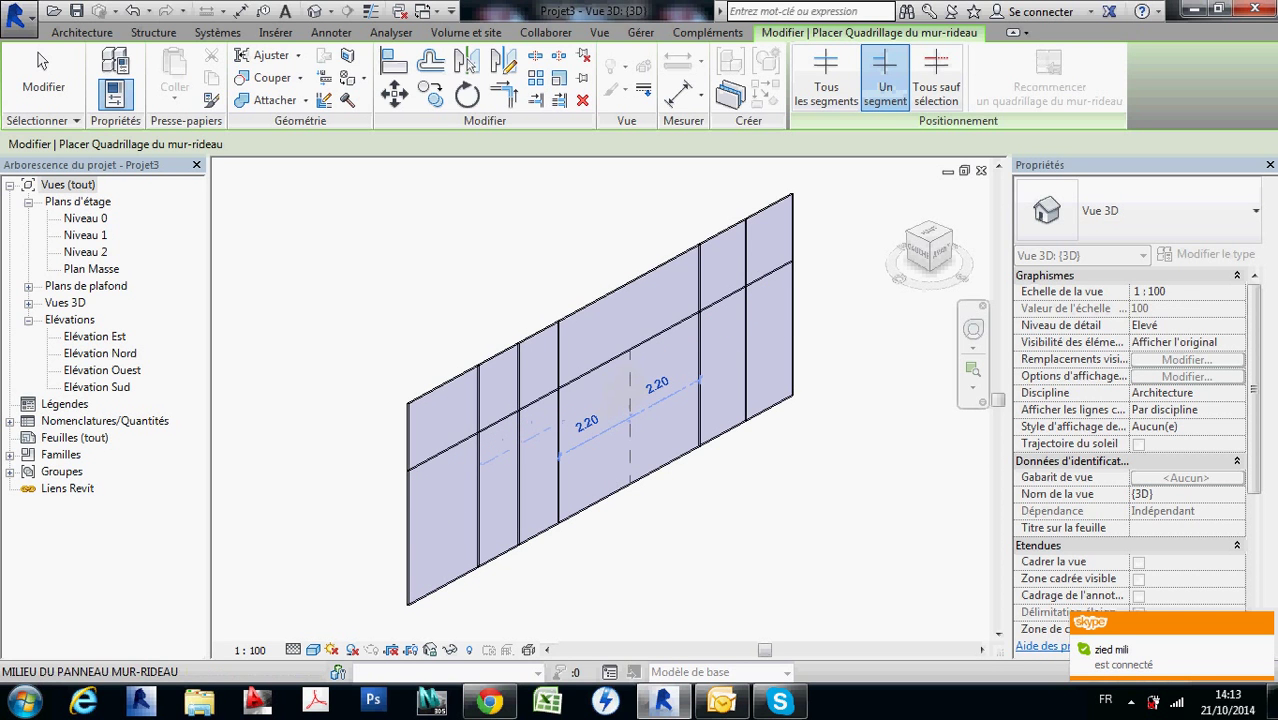
{"action": "left_click", "coordinate": [630, 410]}
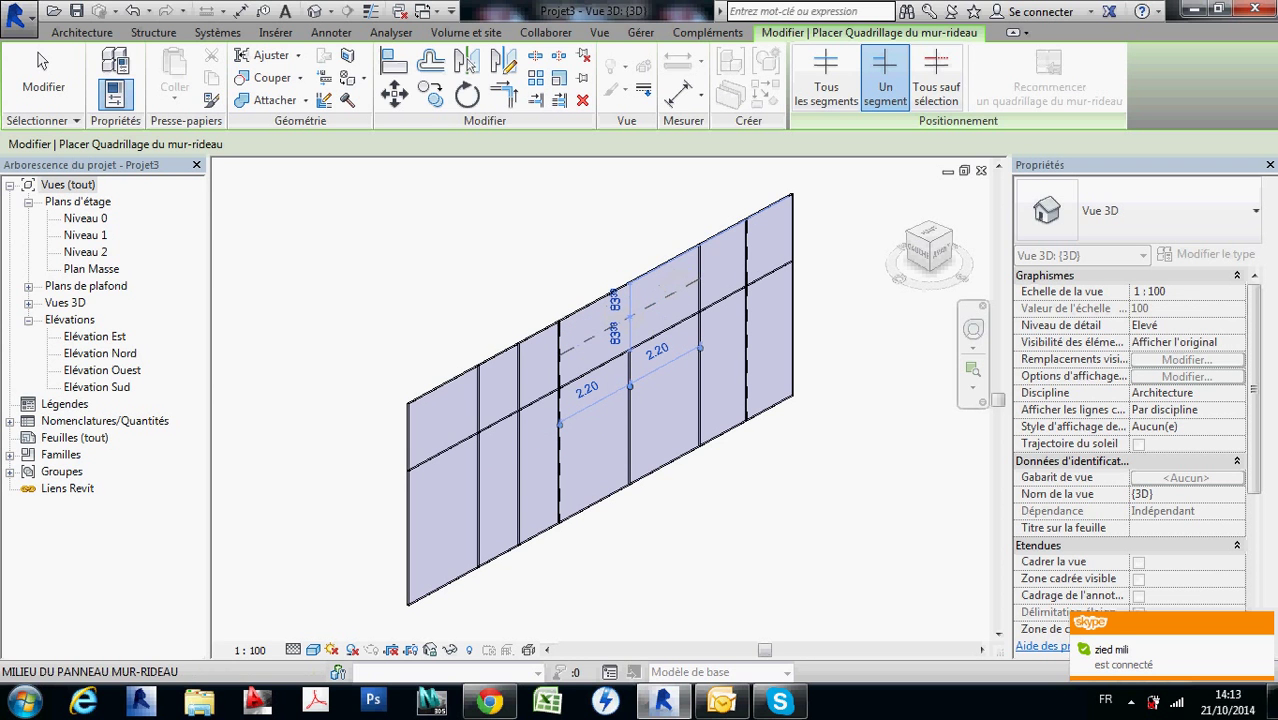
{"action": "left_click", "coordinate": [665, 296]}
{"action": "key", "text": "Escape"}
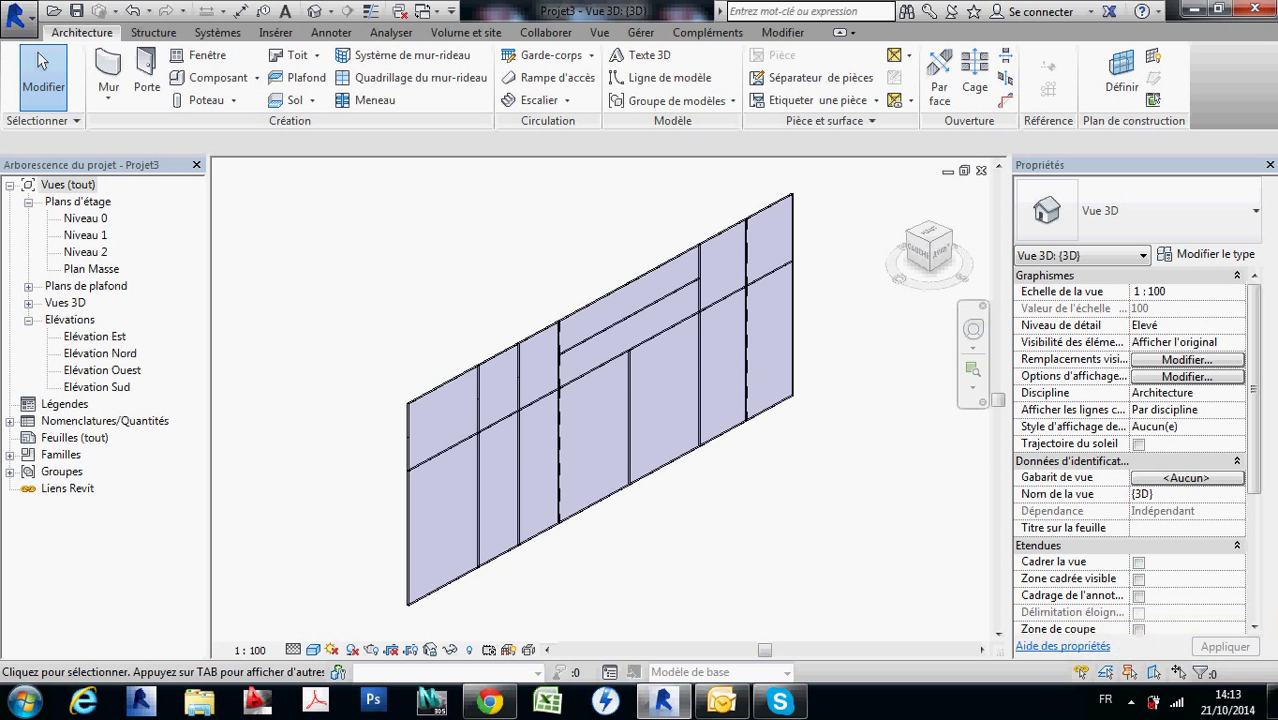
Change the Panneau système Vitré type's material from Verre to Pin
{"action": "double_click", "coordinate": [60, 454]}
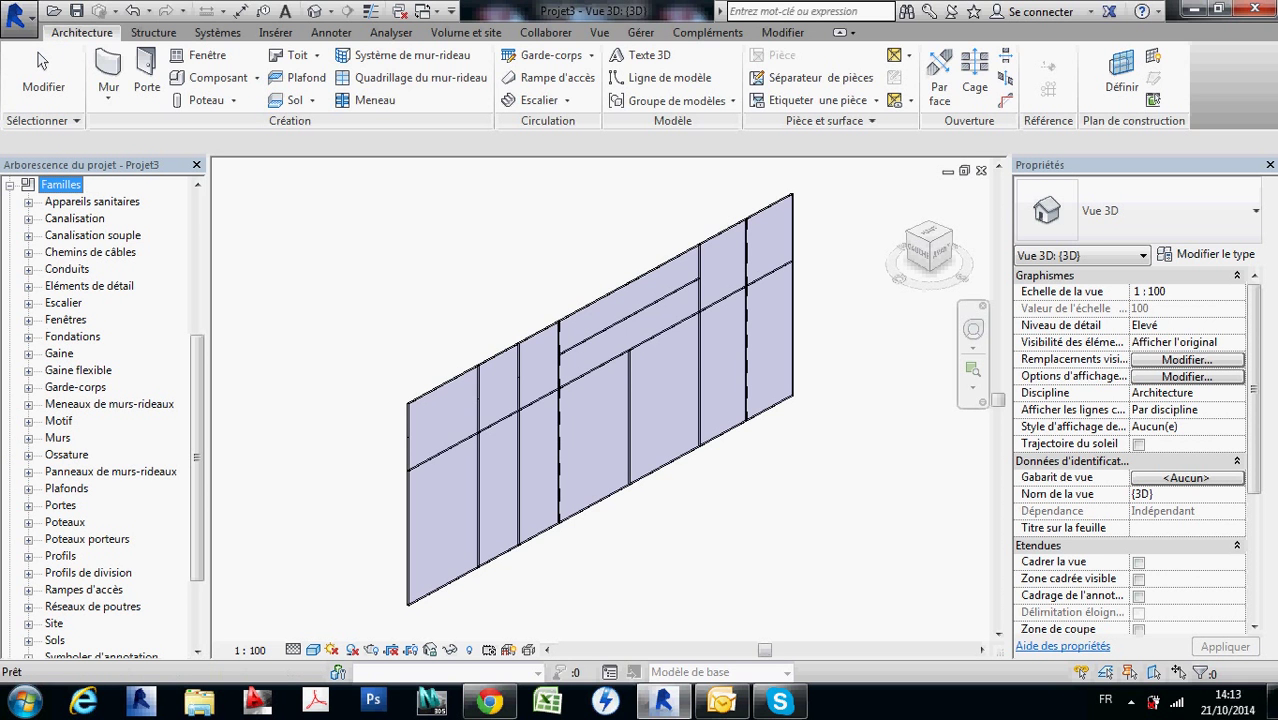
{"action": "left_click", "coordinate": [60, 556]}
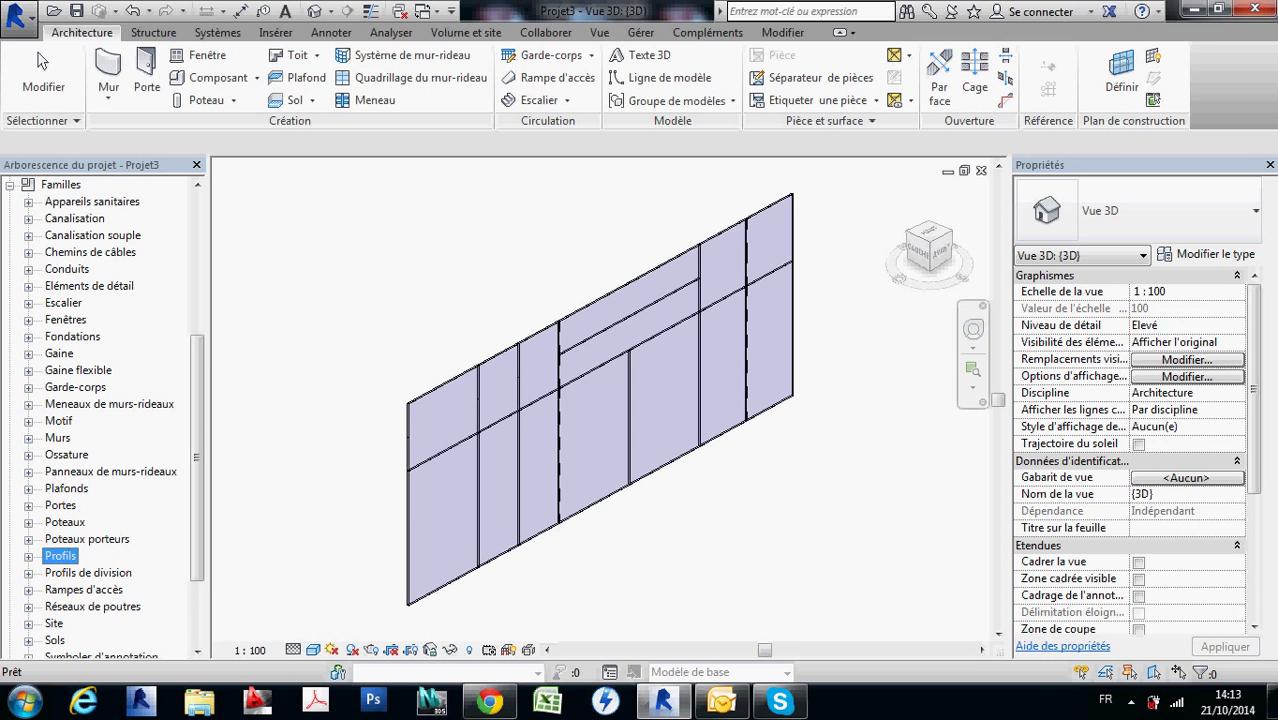
{"action": "double_click", "coordinate": [110, 471]}
{"action": "double_click", "coordinate": [106, 488]}
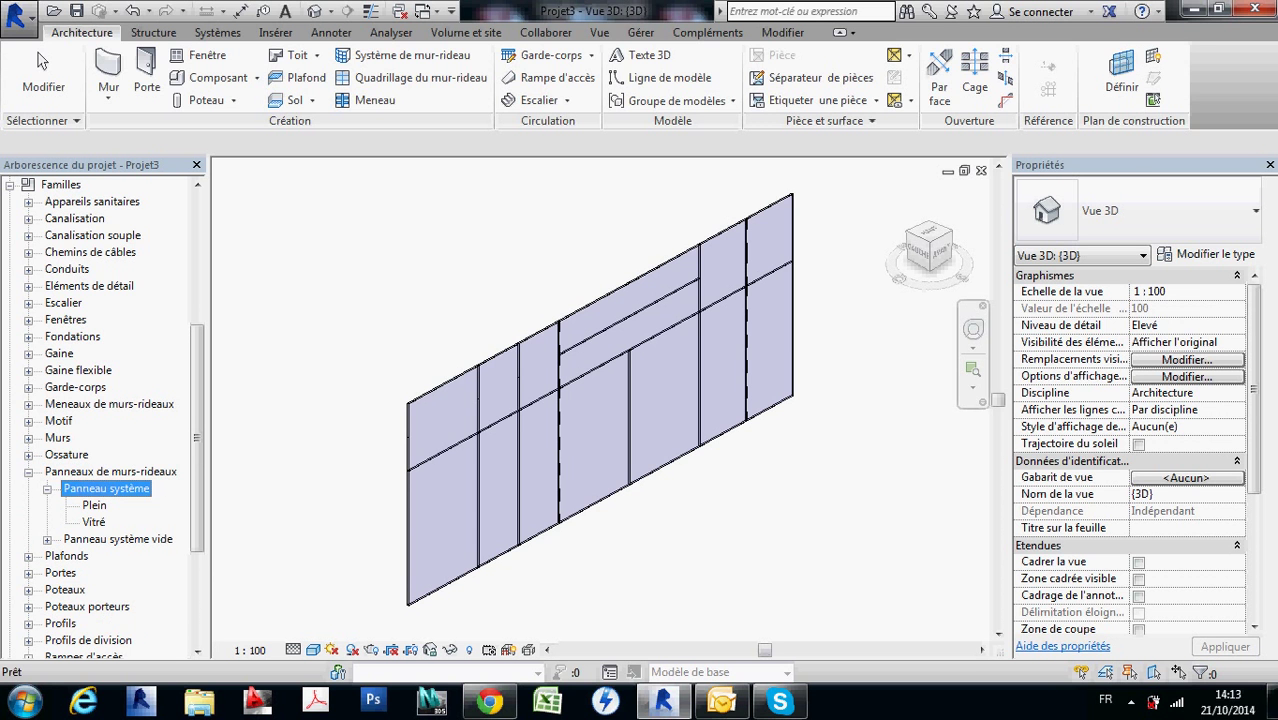
{"action": "double_click", "coordinate": [93, 521]}
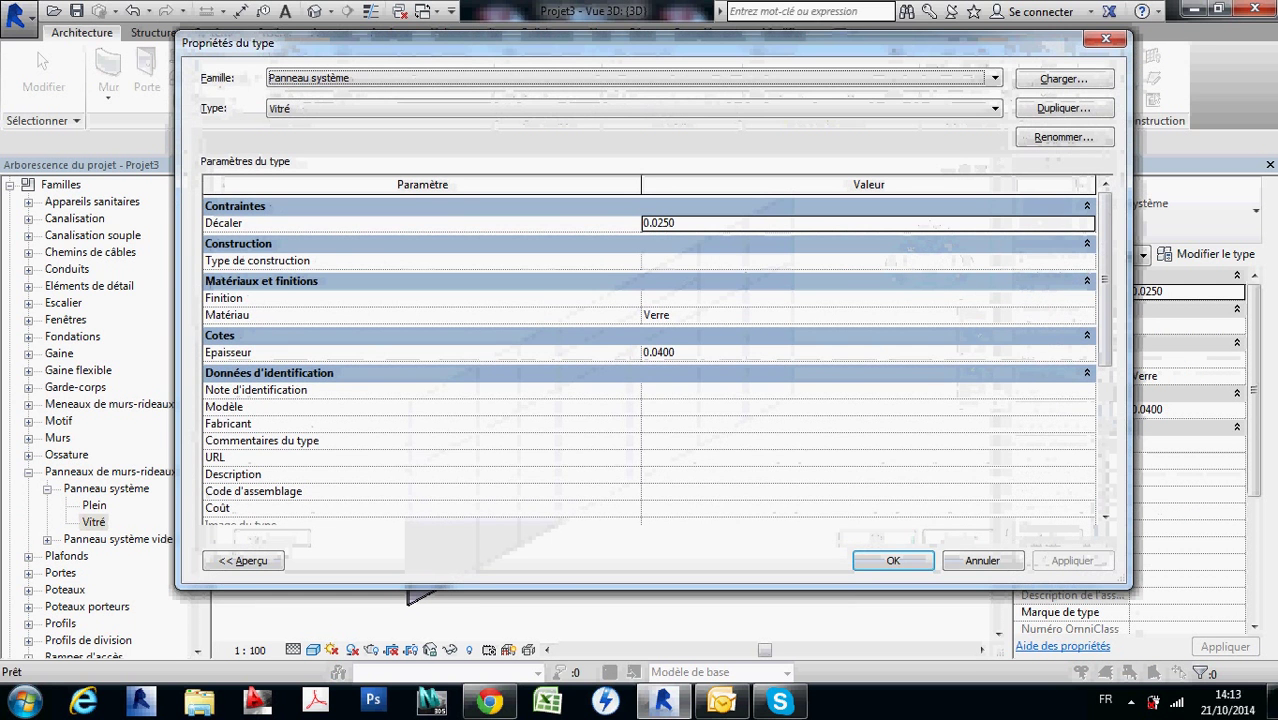
{"action": "left_click", "coordinate": [656, 314]}
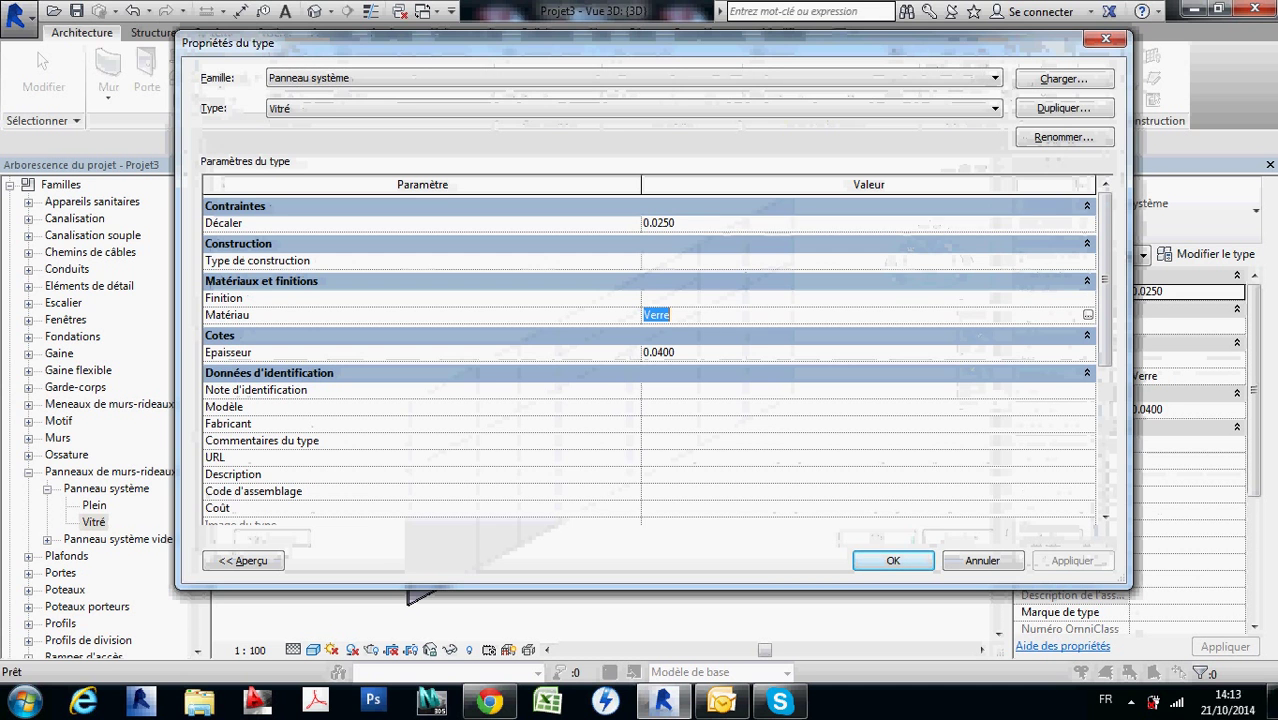
{"action": "left_click", "coordinate": [1087, 314]}
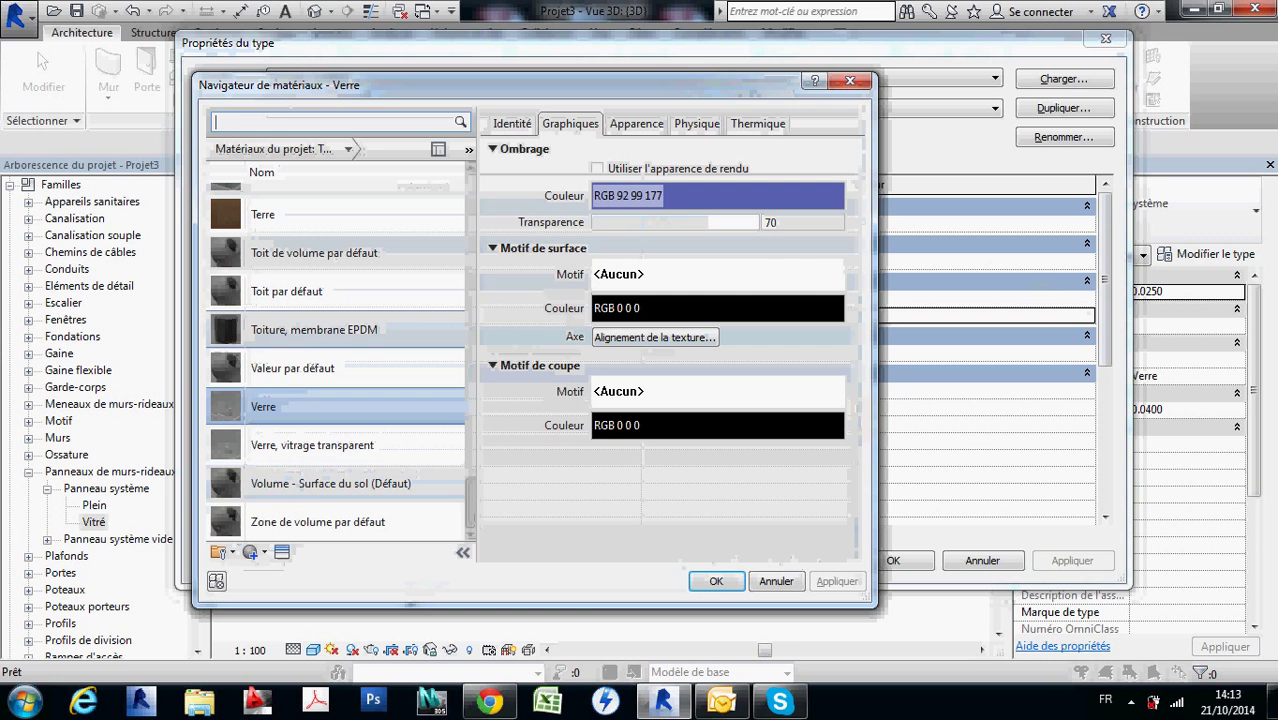
{"action": "scroll", "coordinate": [355, 428], "scroll_direction": "up", "scroll_amount": 5}
{"action": "left_click", "coordinate": [345, 455]}
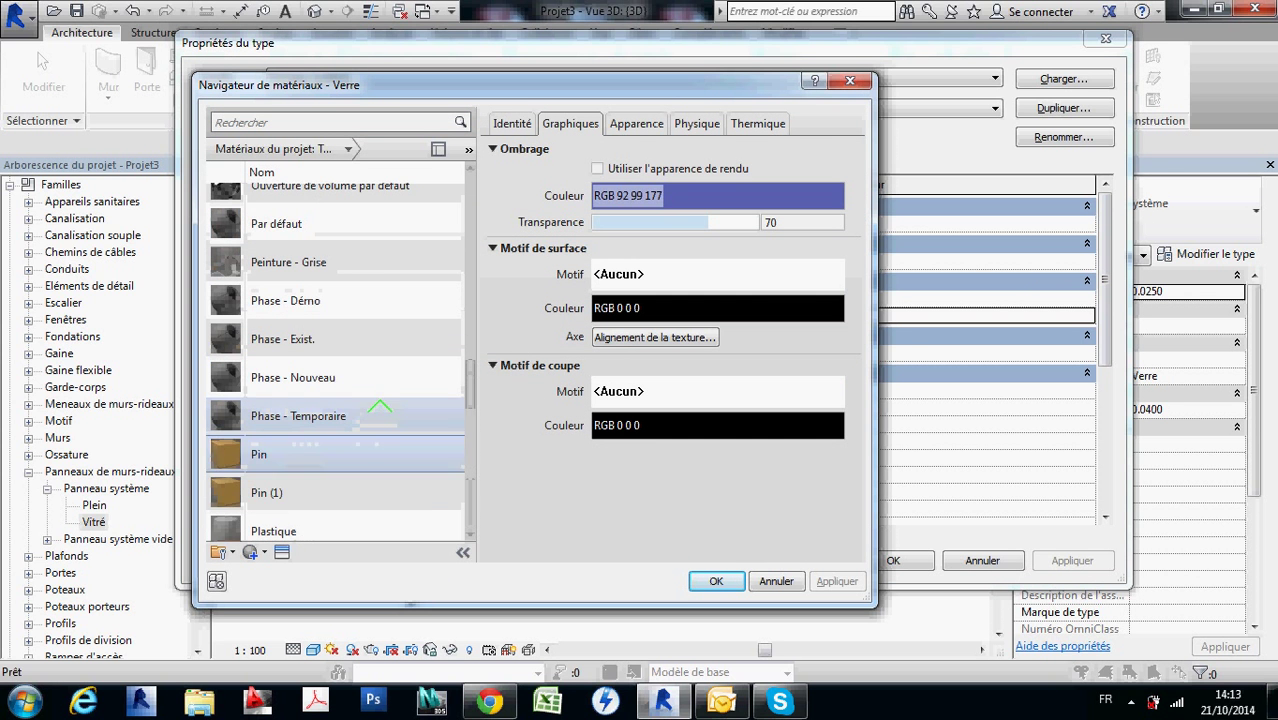
{"action": "left_click", "coordinate": [716, 581]}
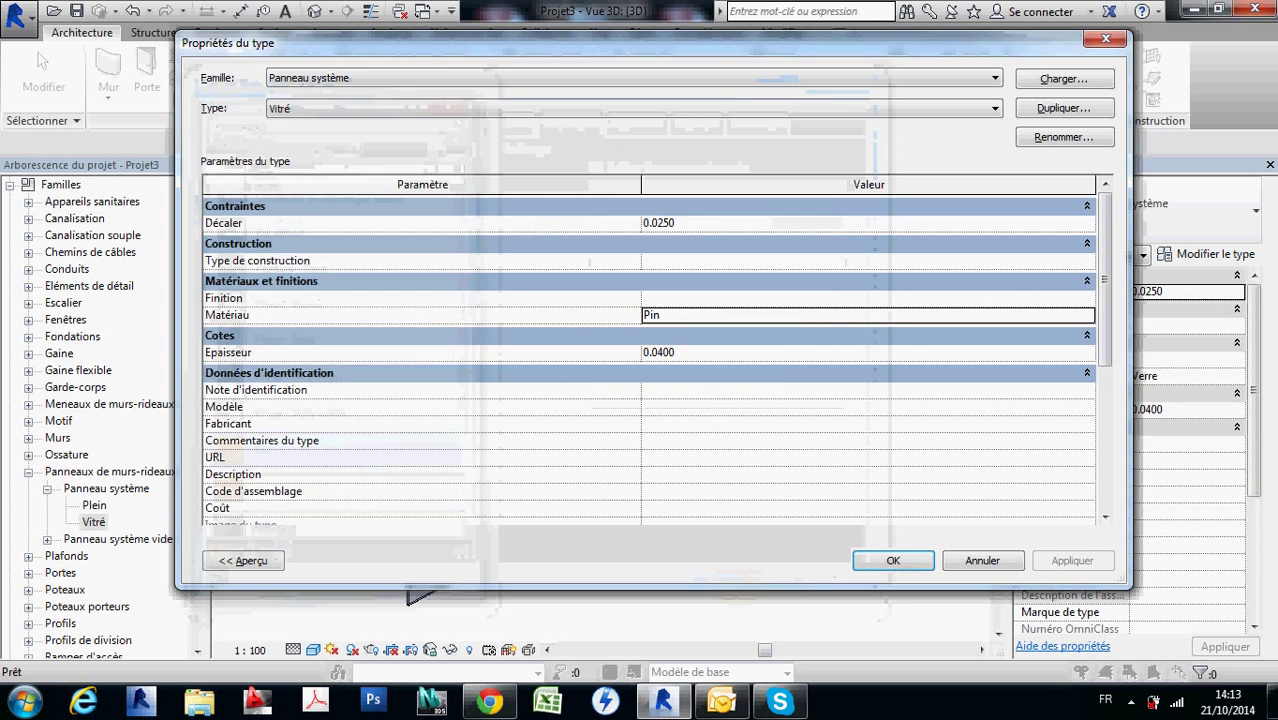
{"action": "left_click", "coordinate": [893, 560]}
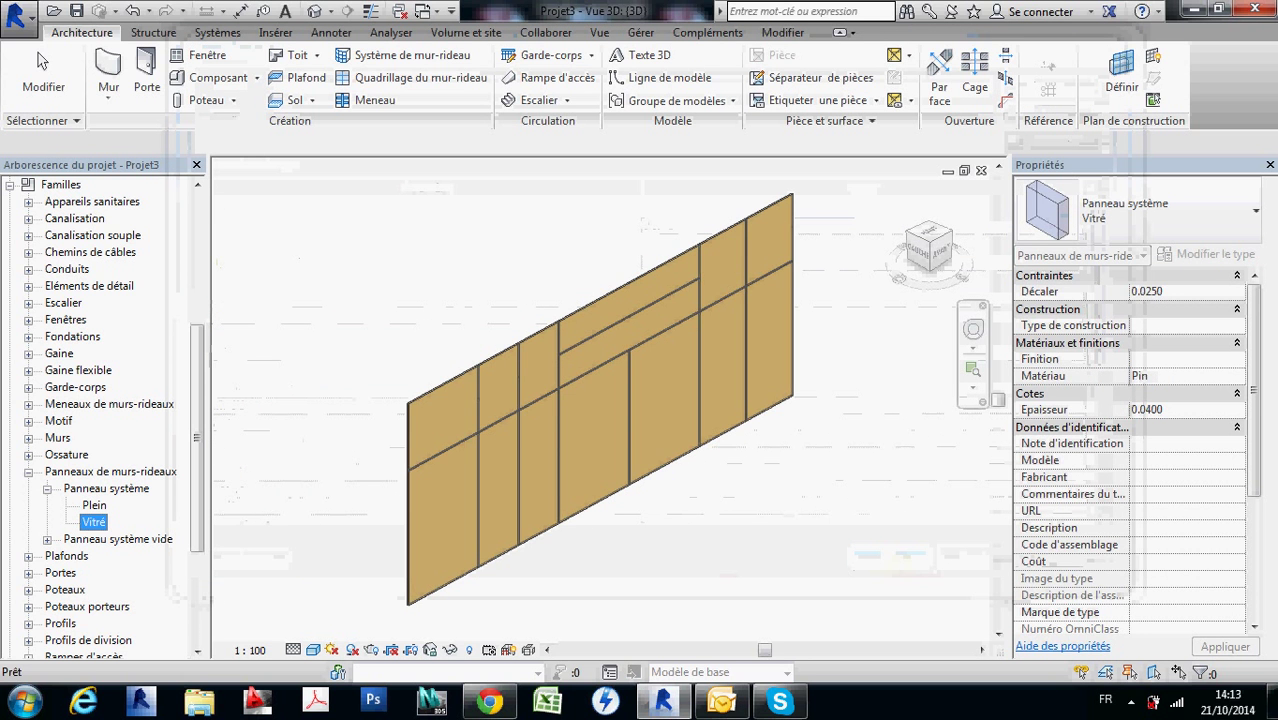
Place a 'Problem !!' text note below the wall, then remove it
{"action": "left_click", "coordinate": [42, 61]}
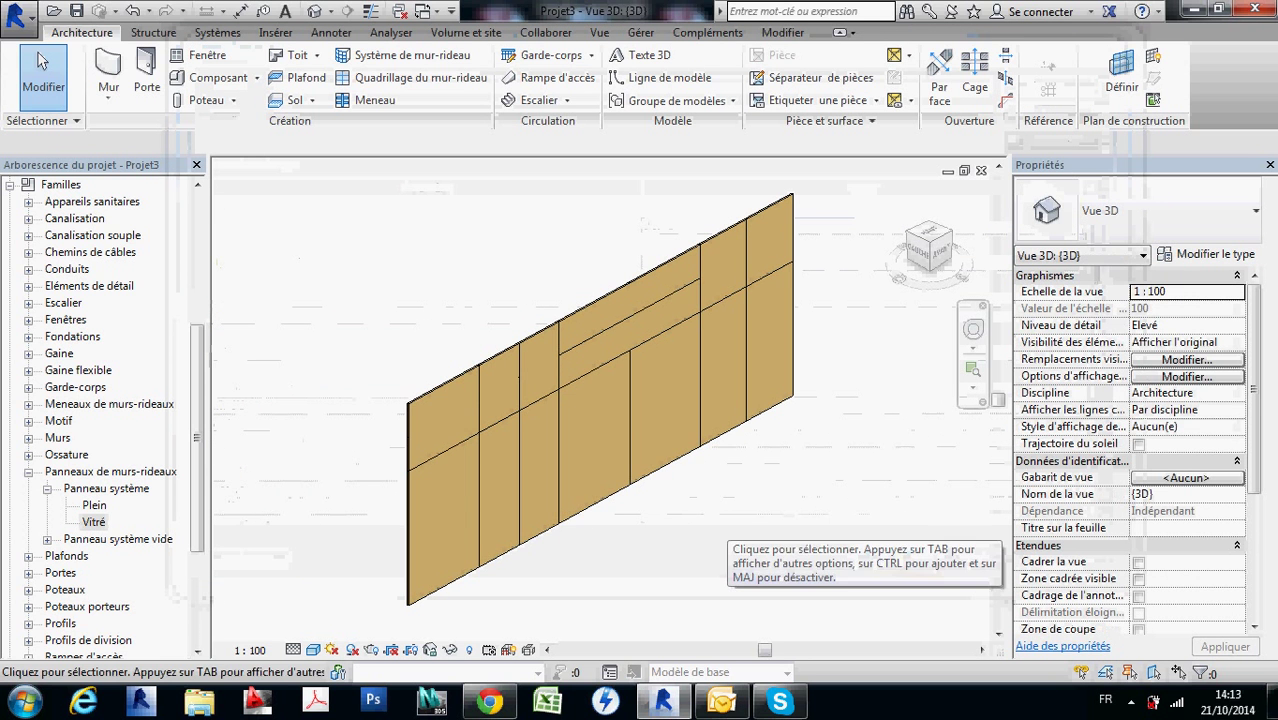
{"action": "key", "text": "t"}
{"action": "key", "text": "x"}
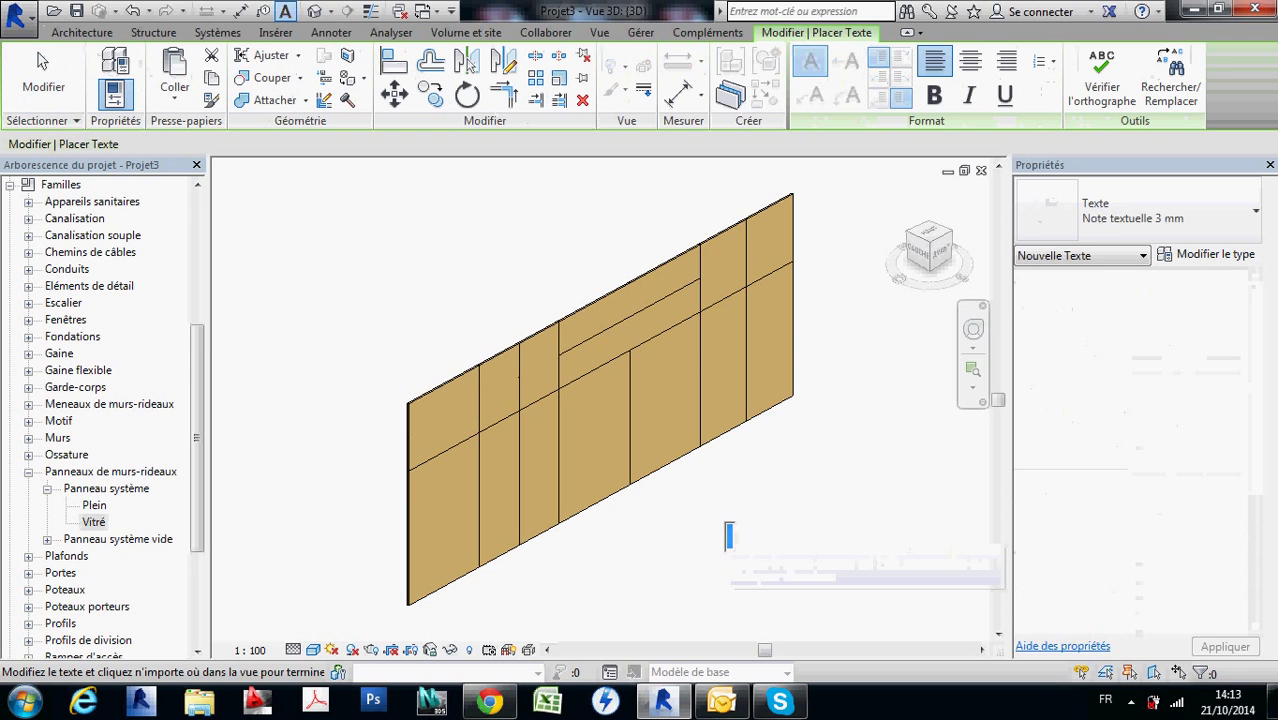
{"action": "left_click", "coordinate": [728, 528]}
{"action": "type", "text": "Problem"}
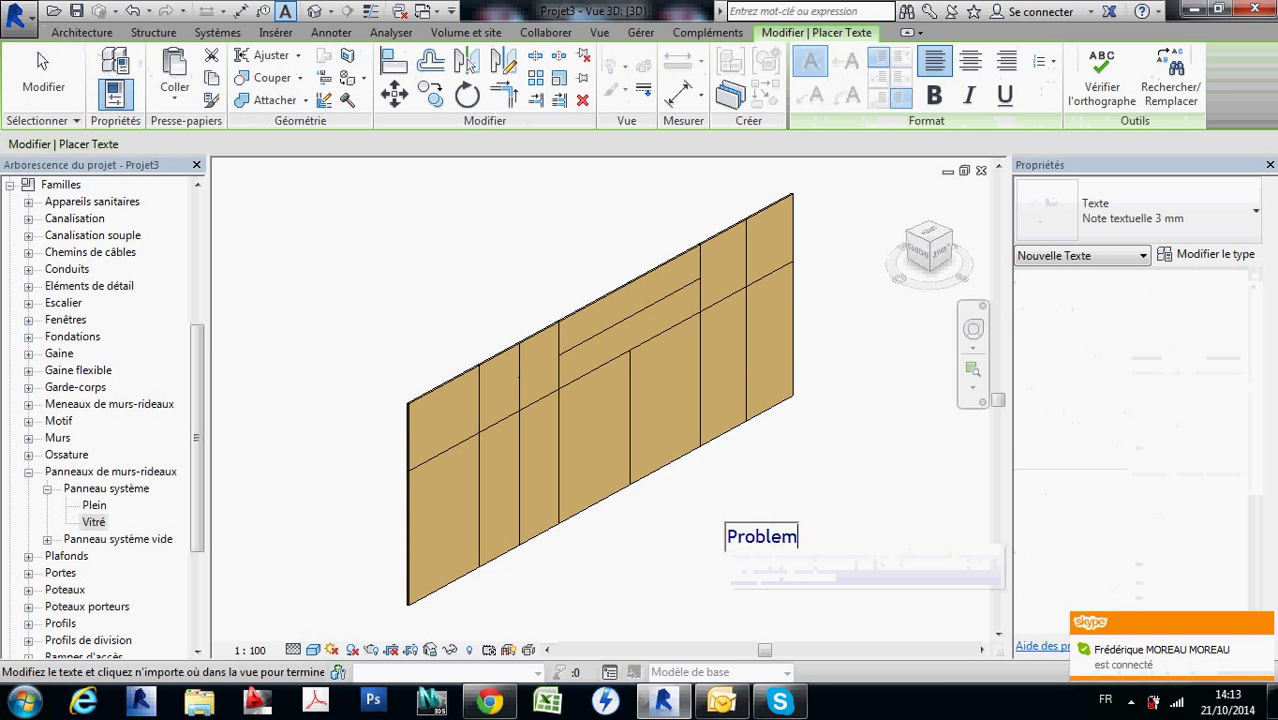
{"action": "key", "text": "Return"}
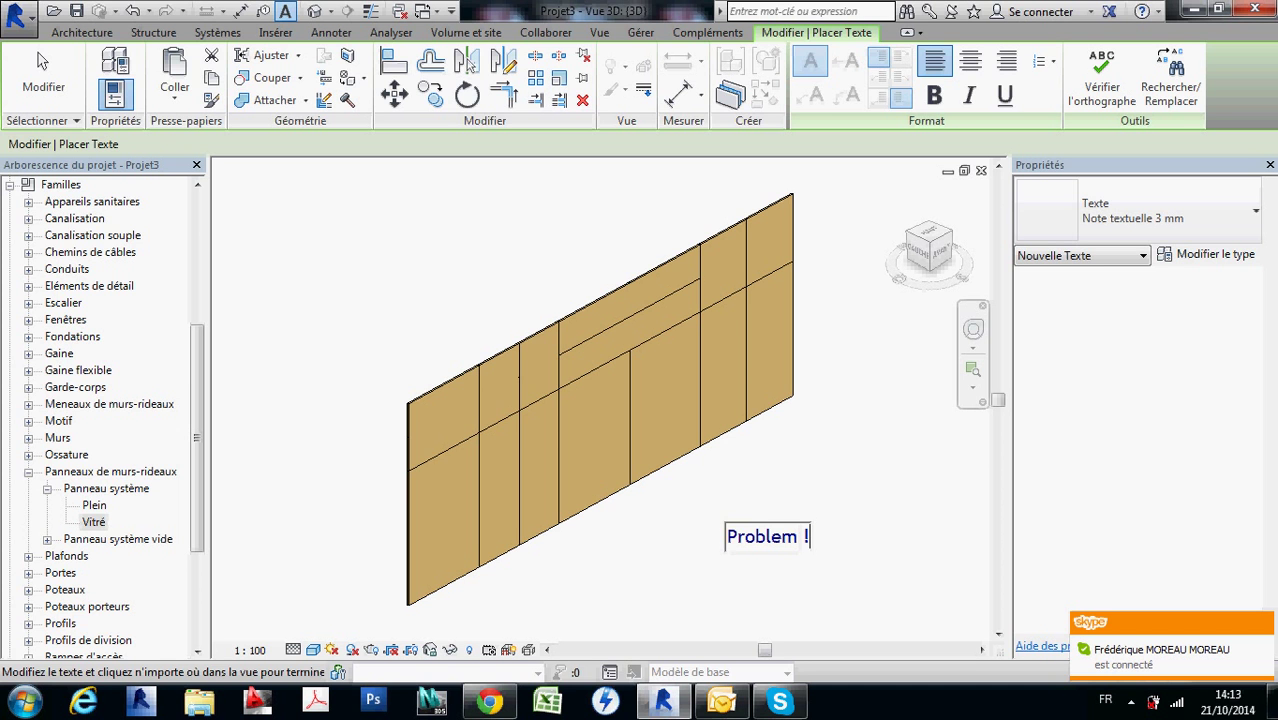
{"action": "type", "text": "!"}
{"action": "key", "text": "Escape"}
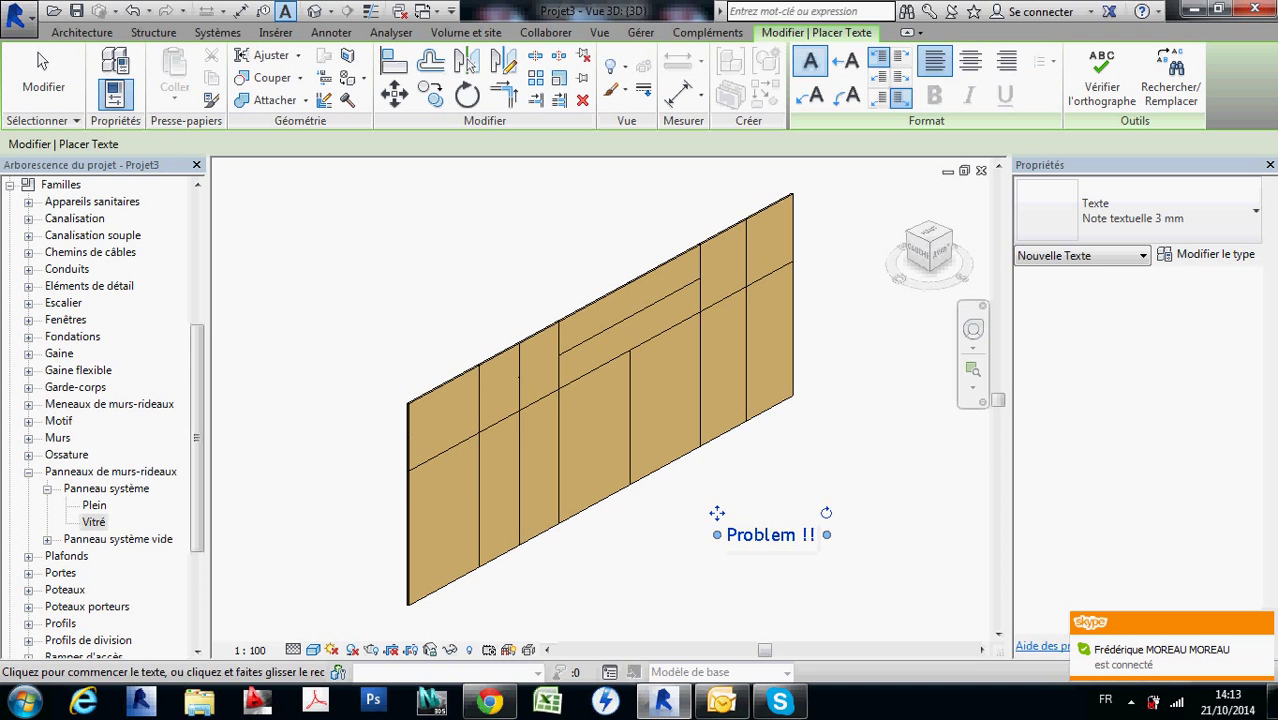
{"action": "middle_click_drag", "start_coordinate": [889, 590], "coordinate": [875, 556]}
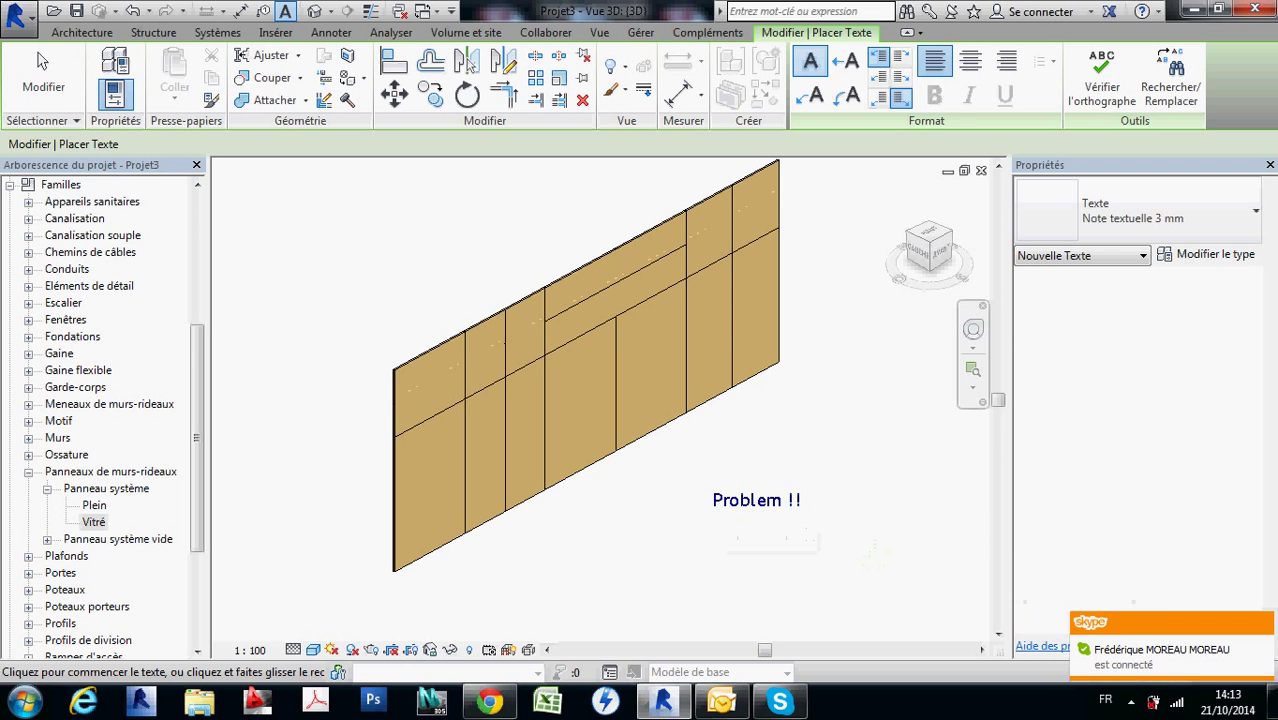
{"action": "left_click", "coordinate": [133, 10]}
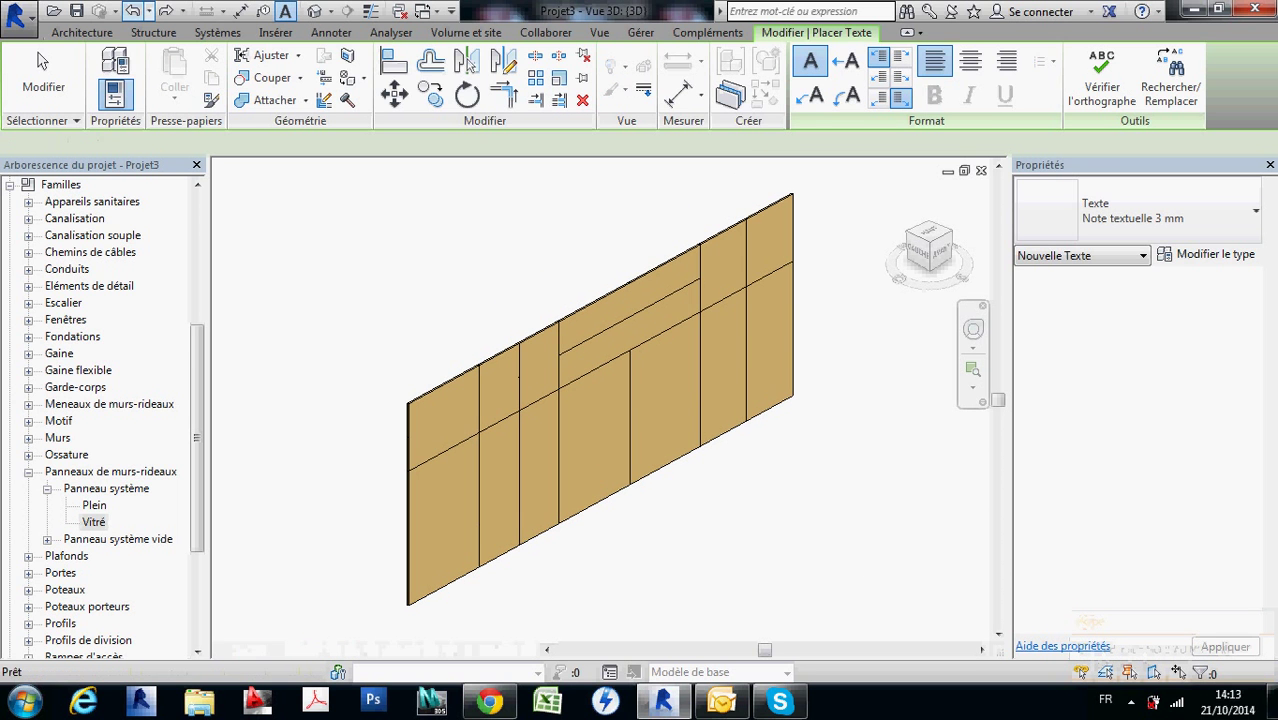
{"action": "left_click", "coordinate": [41, 60]}
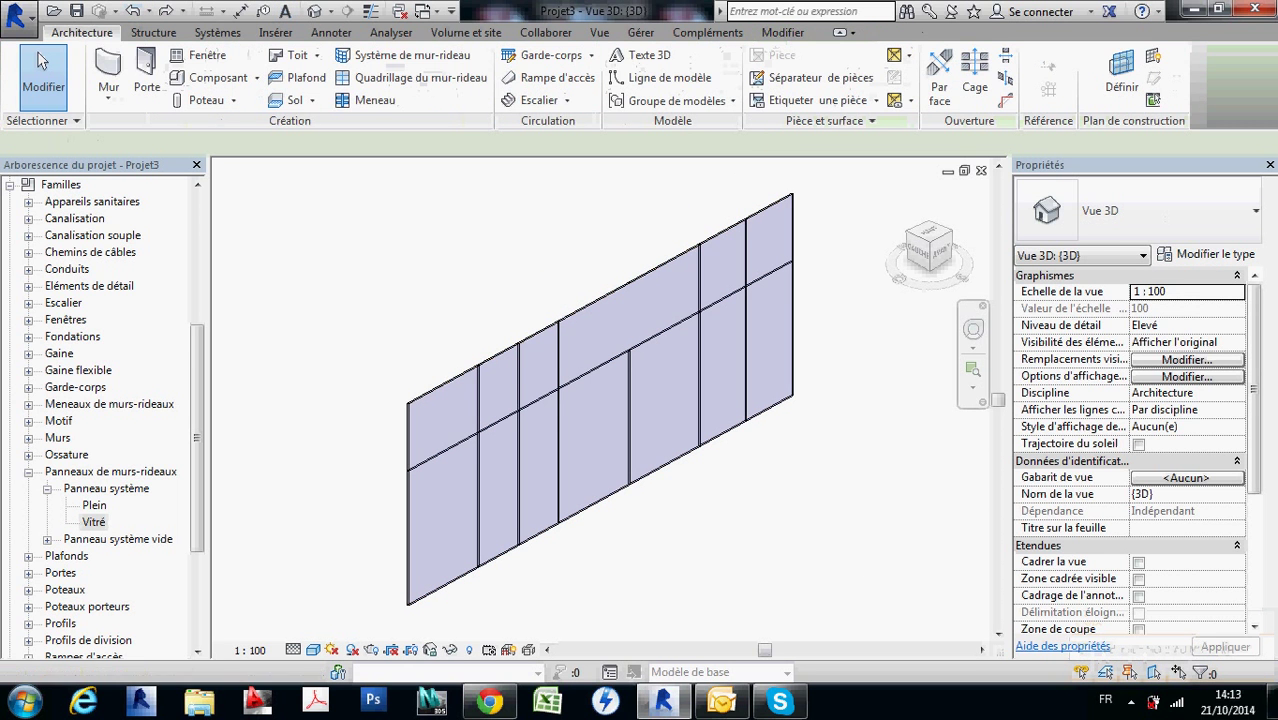
Add a text note reading 'So the simple solution is :' beside the wall
{"action": "key", "text": "t"}
{"action": "key", "text": "x"}
{"action": "type", "text": "So"}
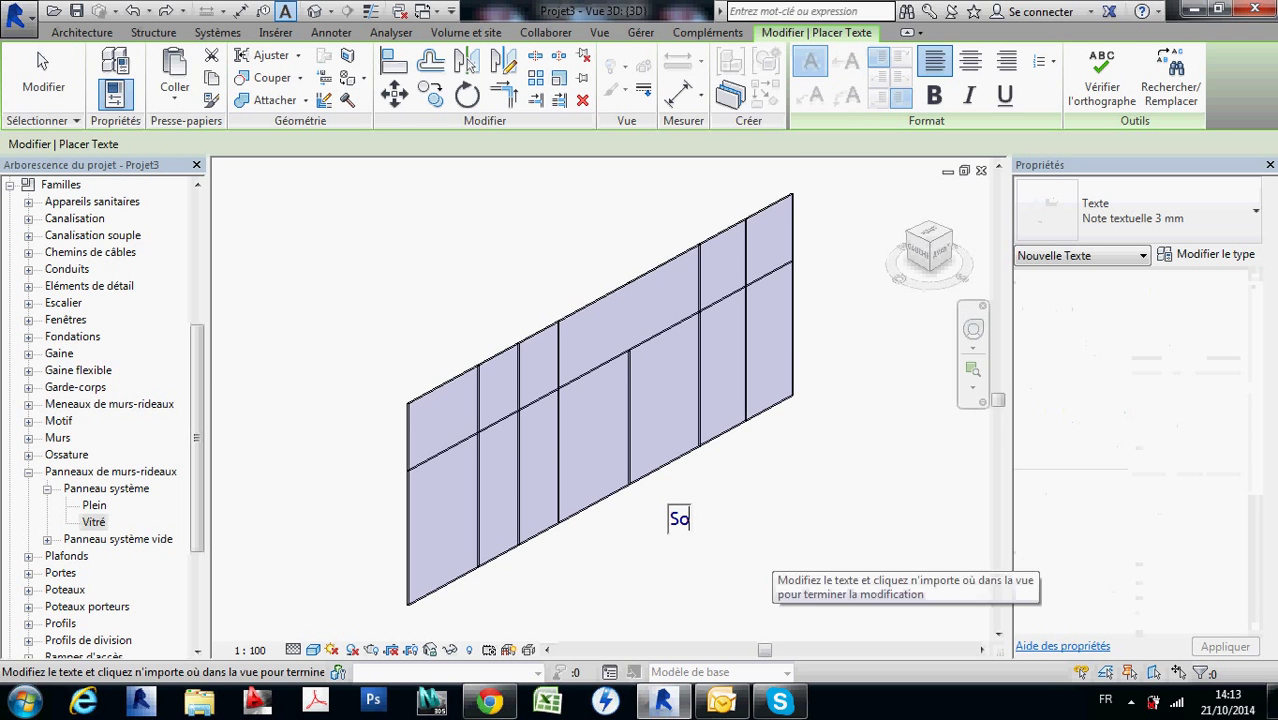
{"action": "type", "text": " the simple"}
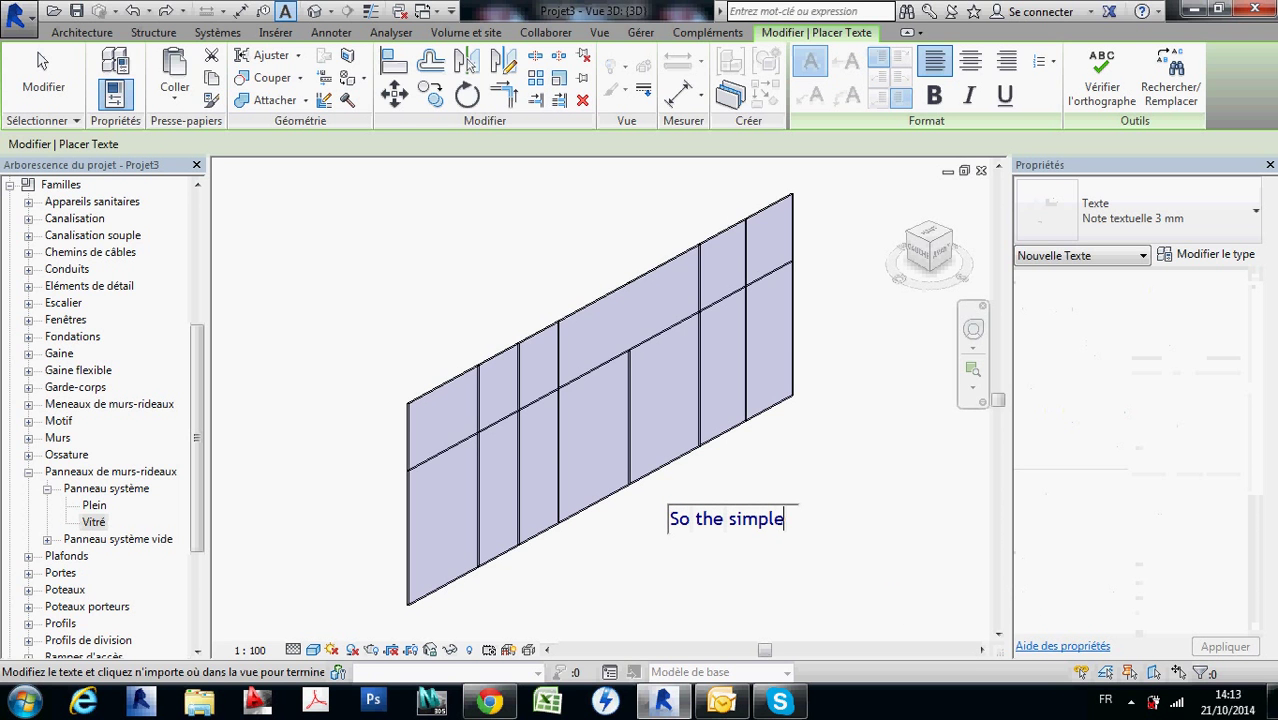
{"action": "type", "text": " solution is :"}
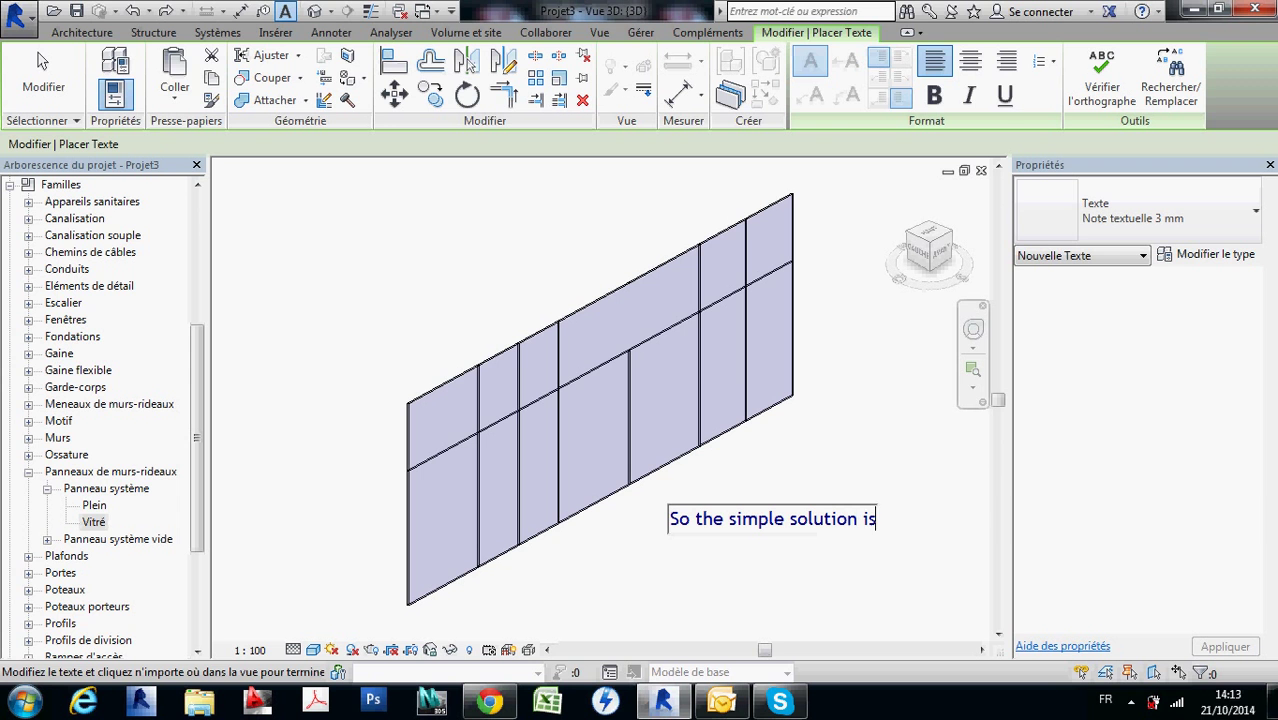
{"action": "key", "text": "Escape"}
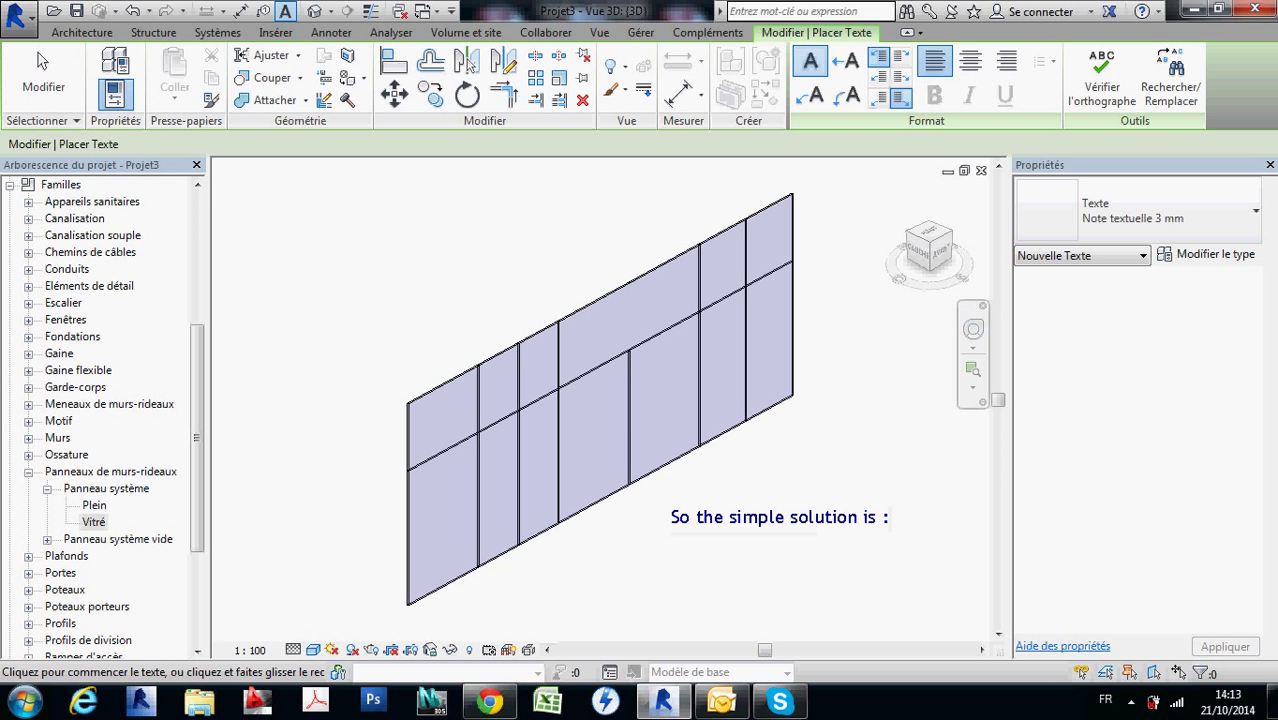
{"action": "left_click", "coordinate": [42, 62]}
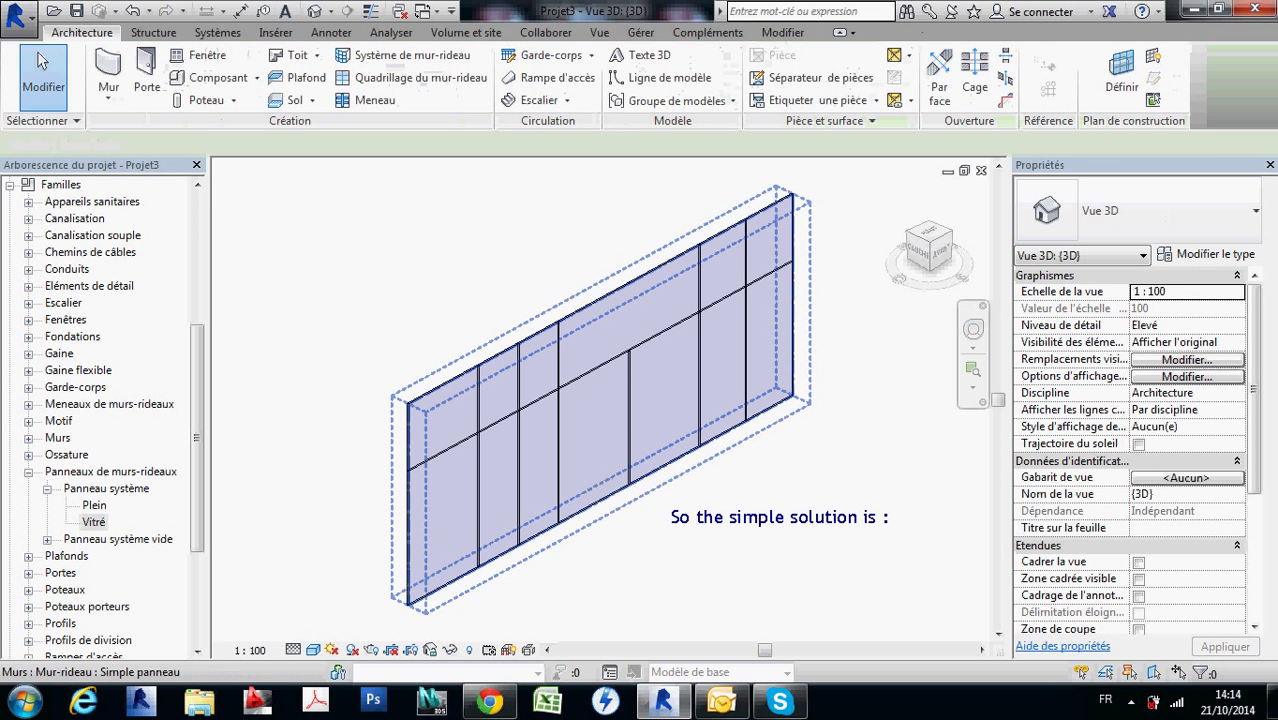
Give the lower middle panel's in-place extrusion the Ouverture de volume par défaut material
{"action": "key", "text": "Tab"}
{"action": "left_click", "coordinate": [643, 387]}
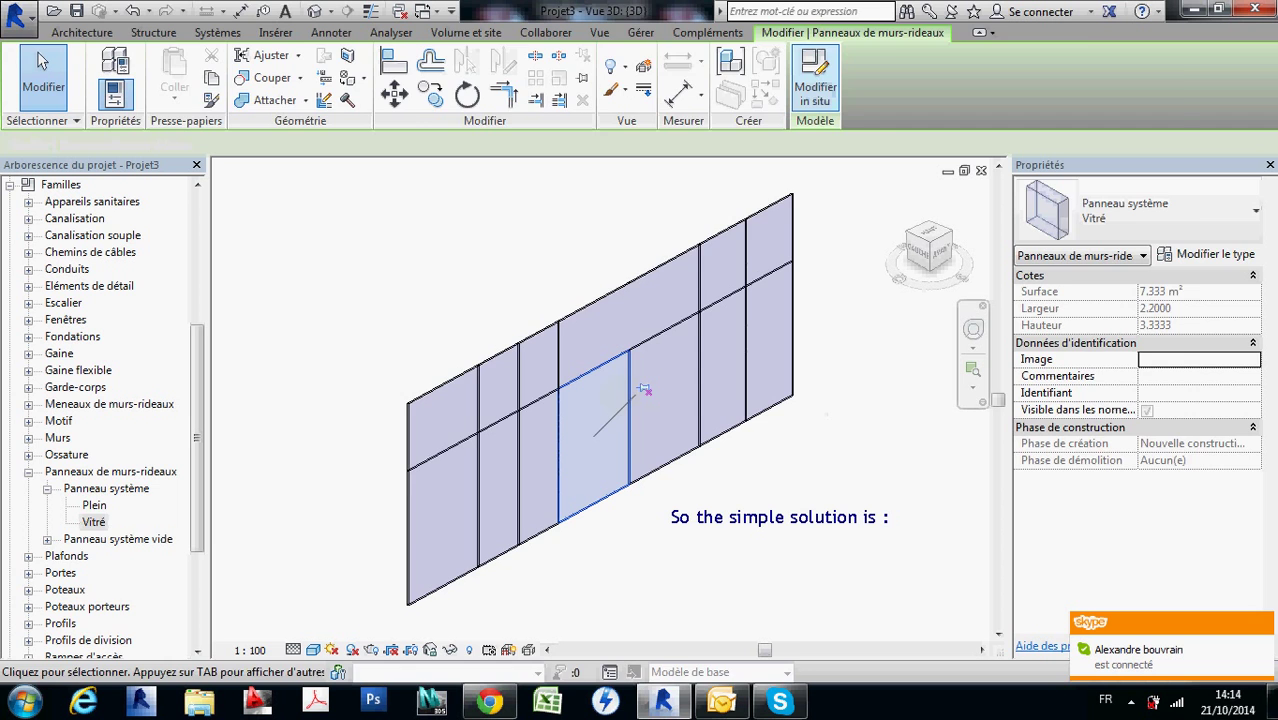
{"action": "left_click", "coordinate": [594, 435]}
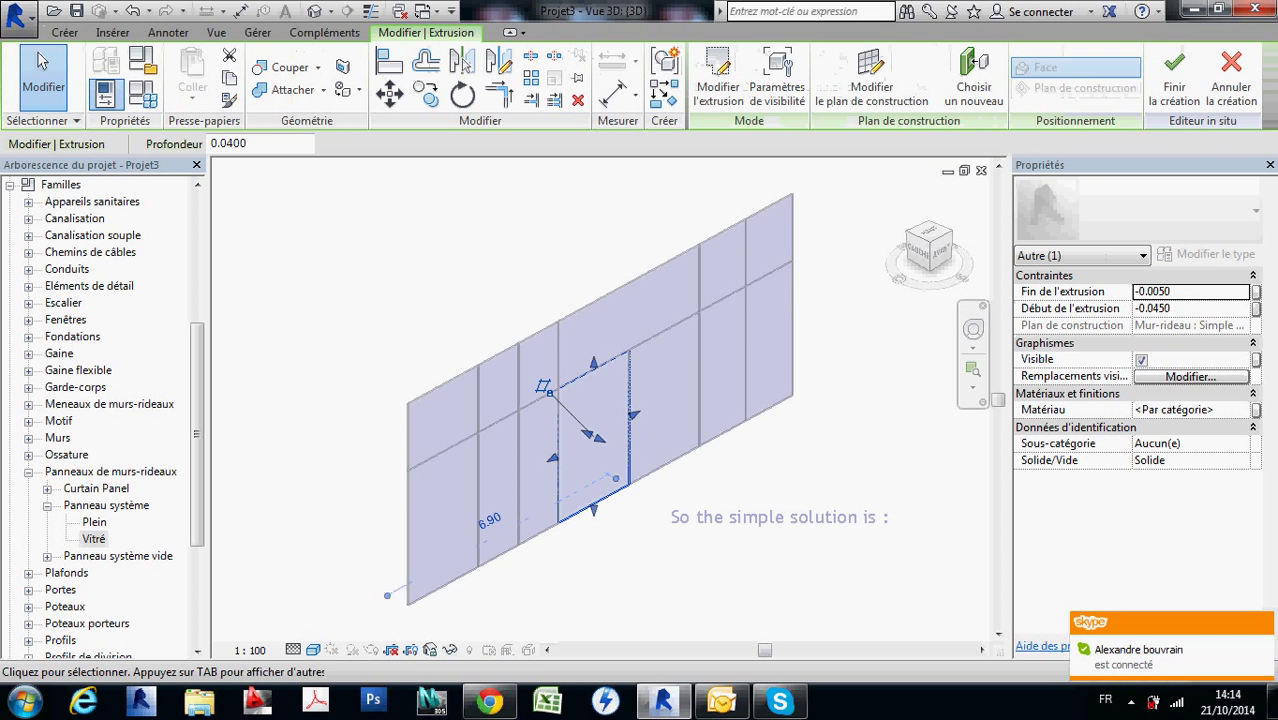
{"action": "left_click", "coordinate": [1180, 409]}
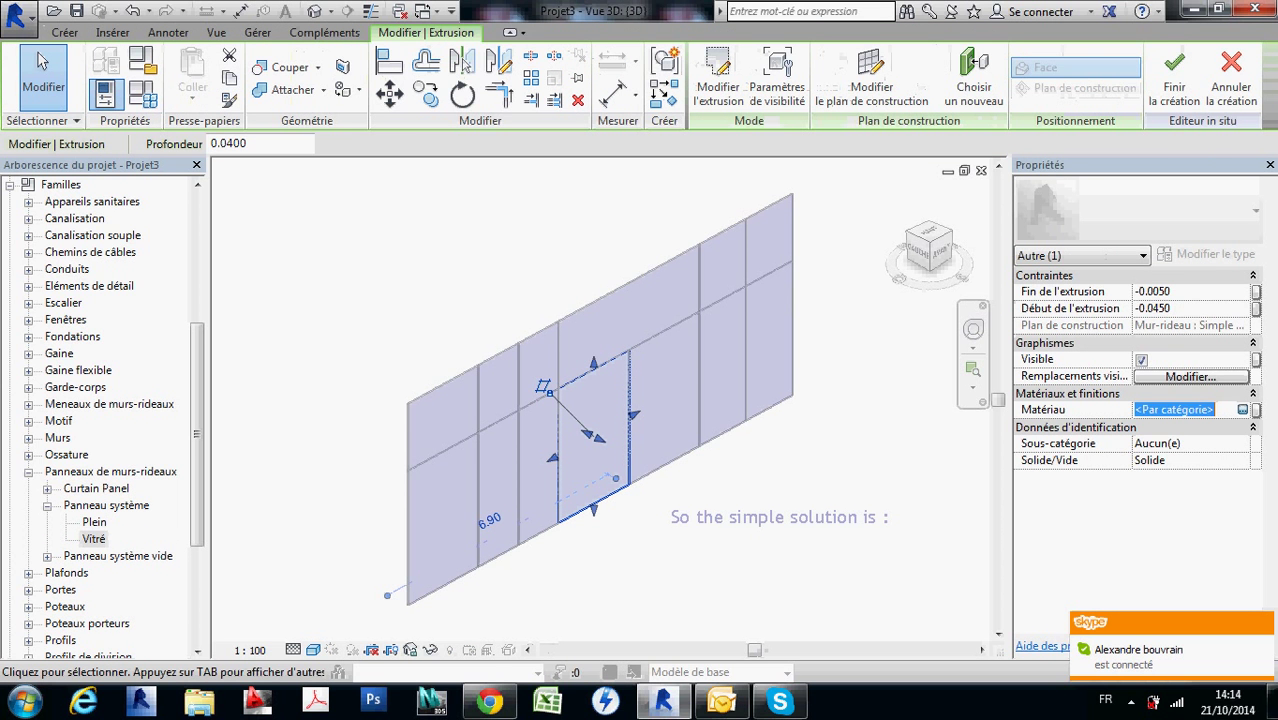
{"action": "left_click", "coordinate": [1242, 409]}
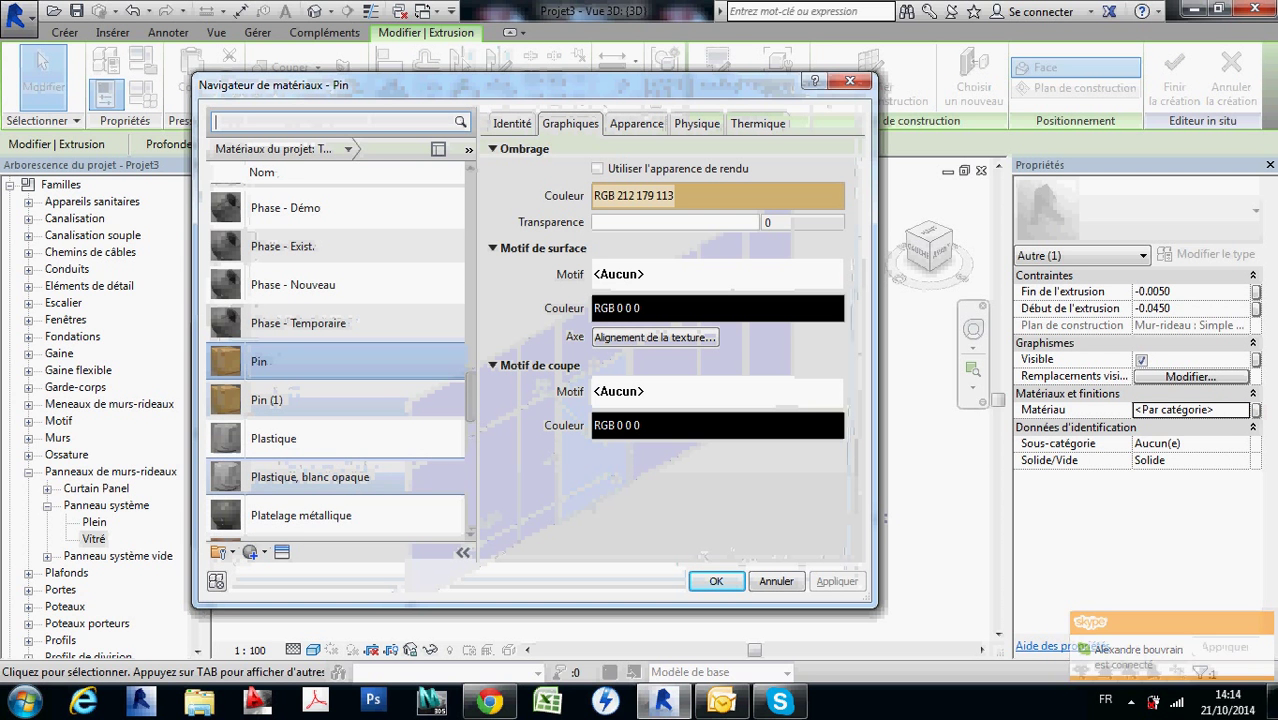
{"action": "scroll", "coordinate": [335, 400], "scroll_direction": "up", "scroll_amount": 5}
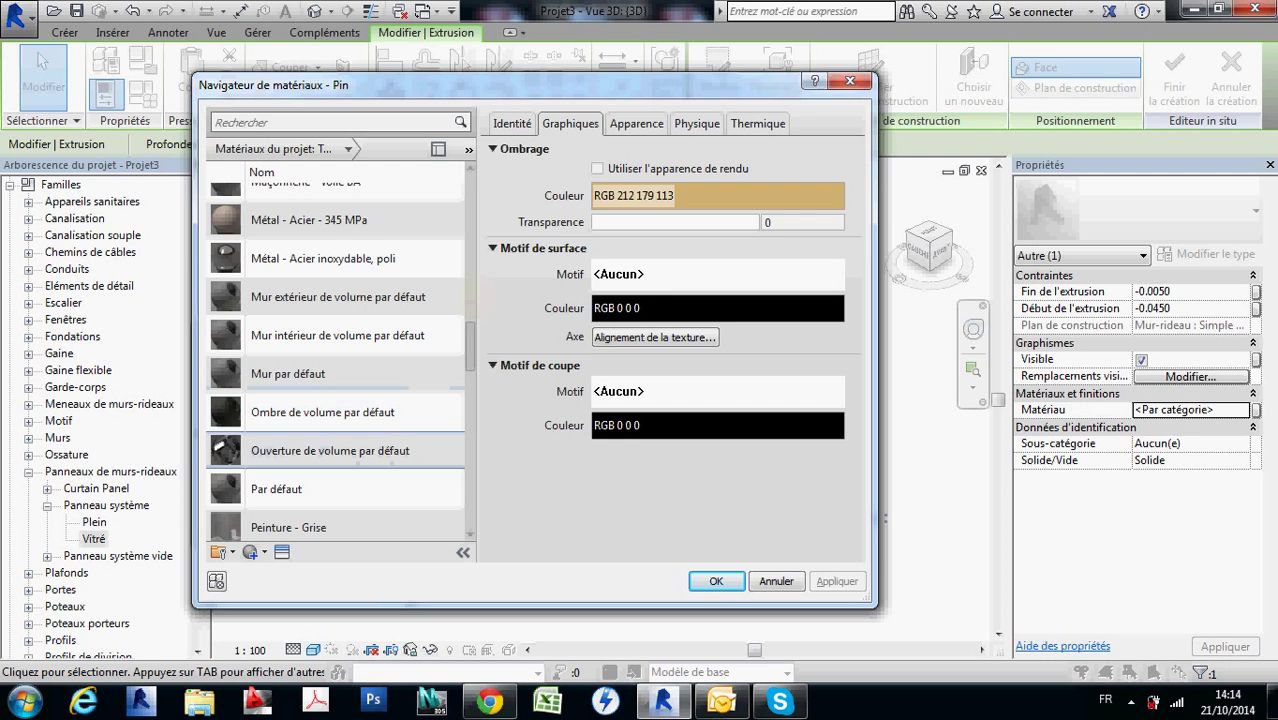
{"action": "left_click", "coordinate": [330, 450]}
{"action": "left_click", "coordinate": [716, 581]}
{"action": "key", "text": "Escape"}
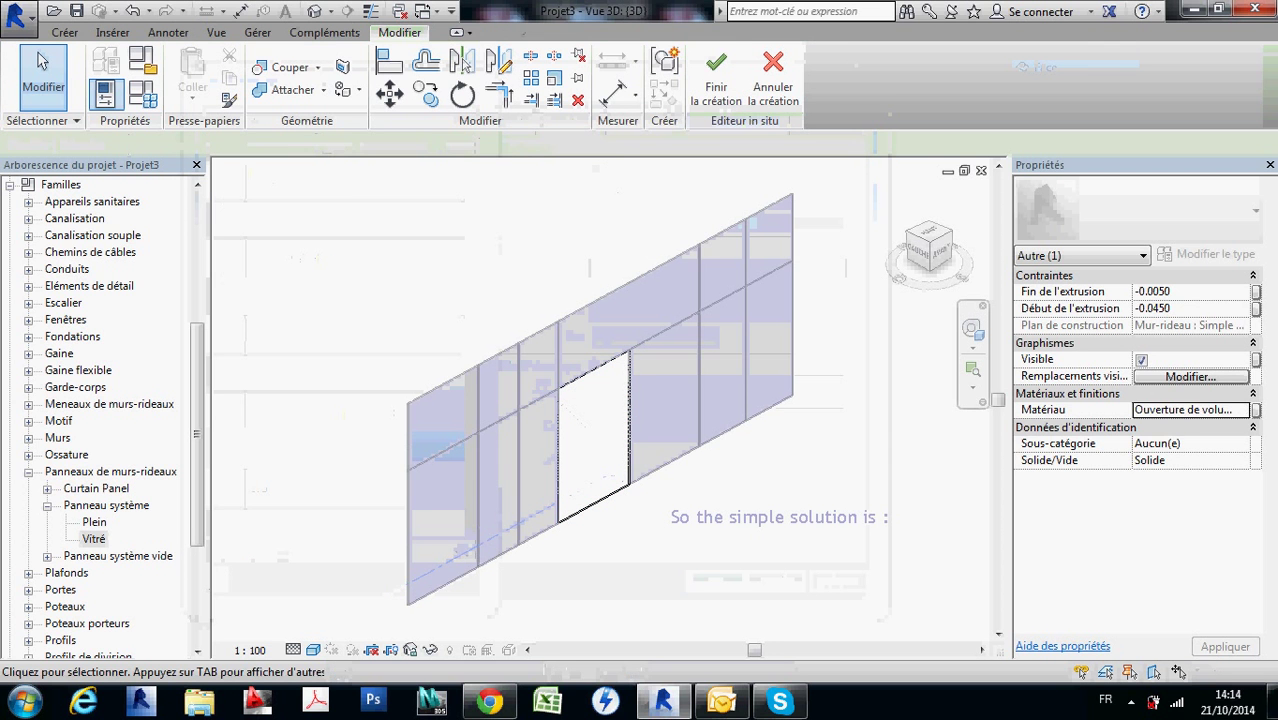
{"action": "left_click", "coordinate": [716, 80]}
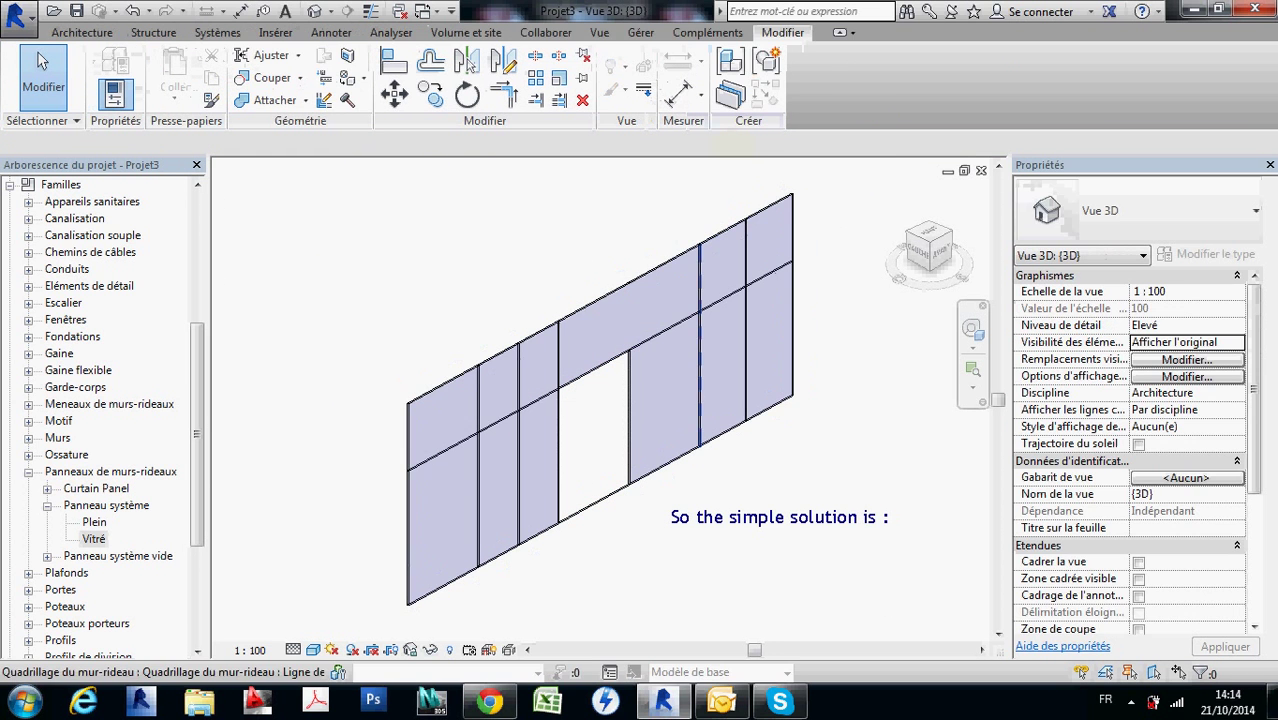
{"action": "left_click", "coordinate": [678, 268]}
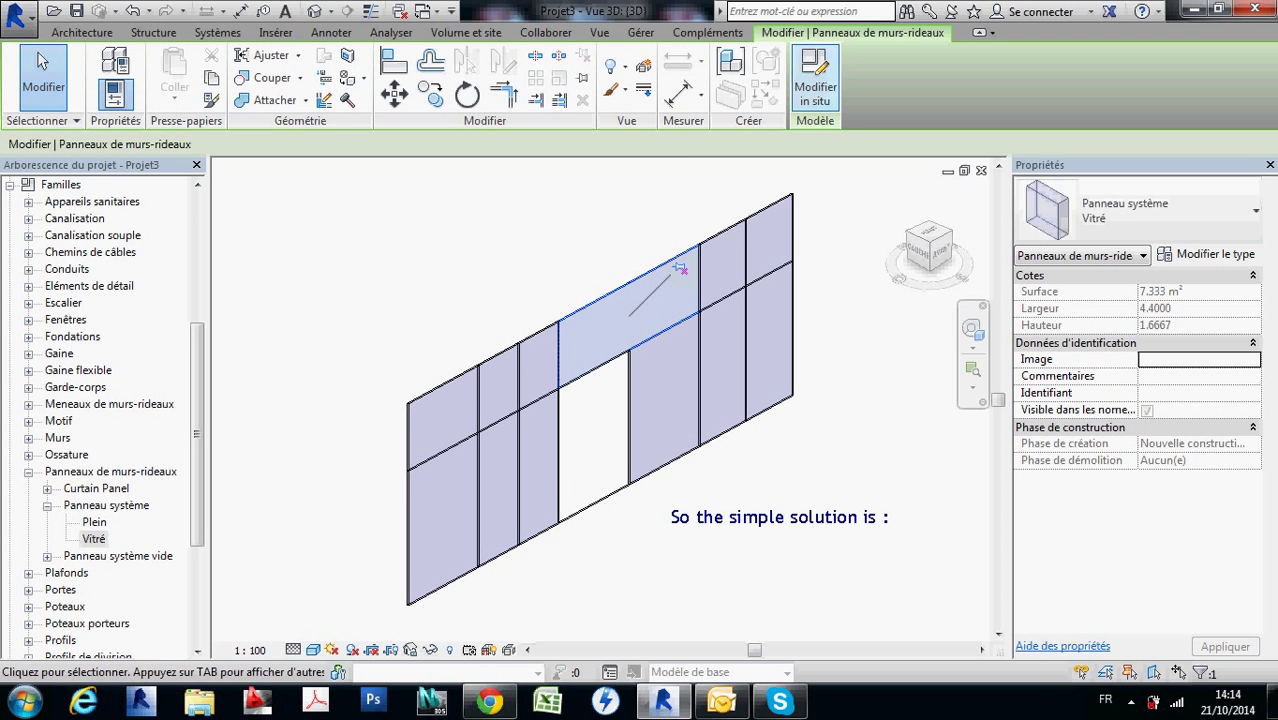
Apply the green Herbe material to the wide upper panel's in-place extrusion
{"action": "left_click", "coordinate": [815, 88]}
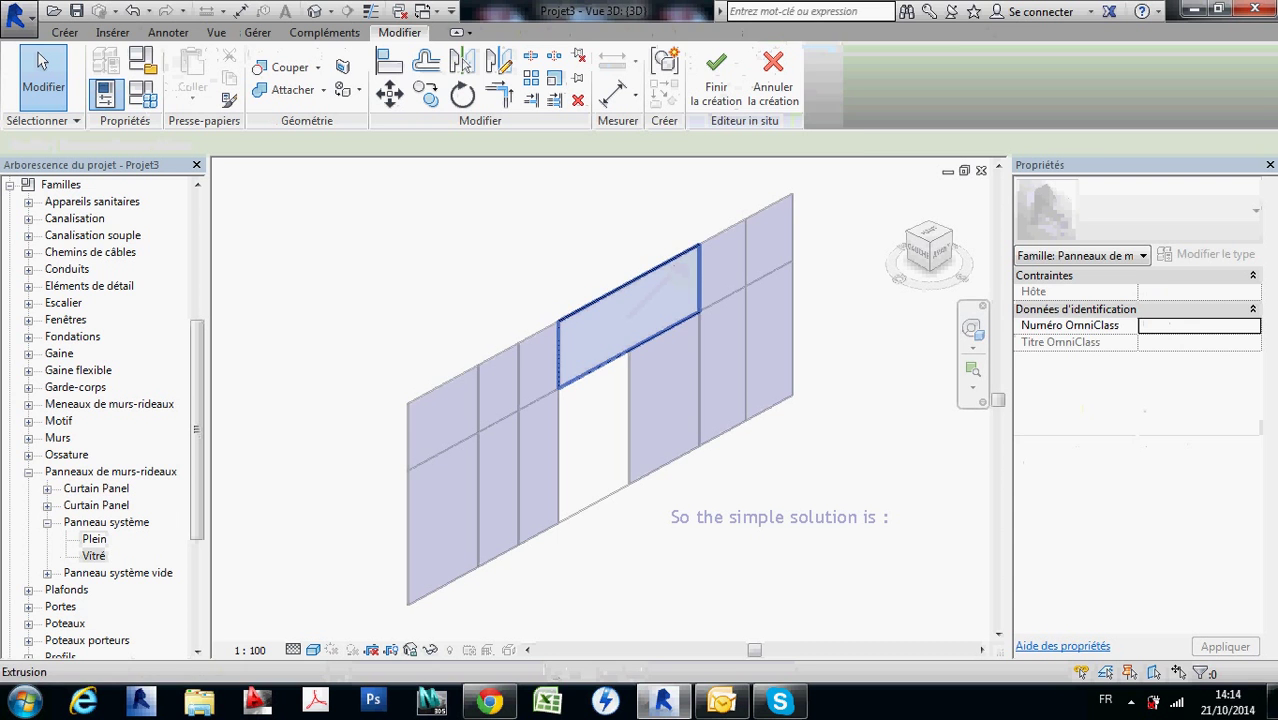
{"action": "left_click", "coordinate": [679, 278]}
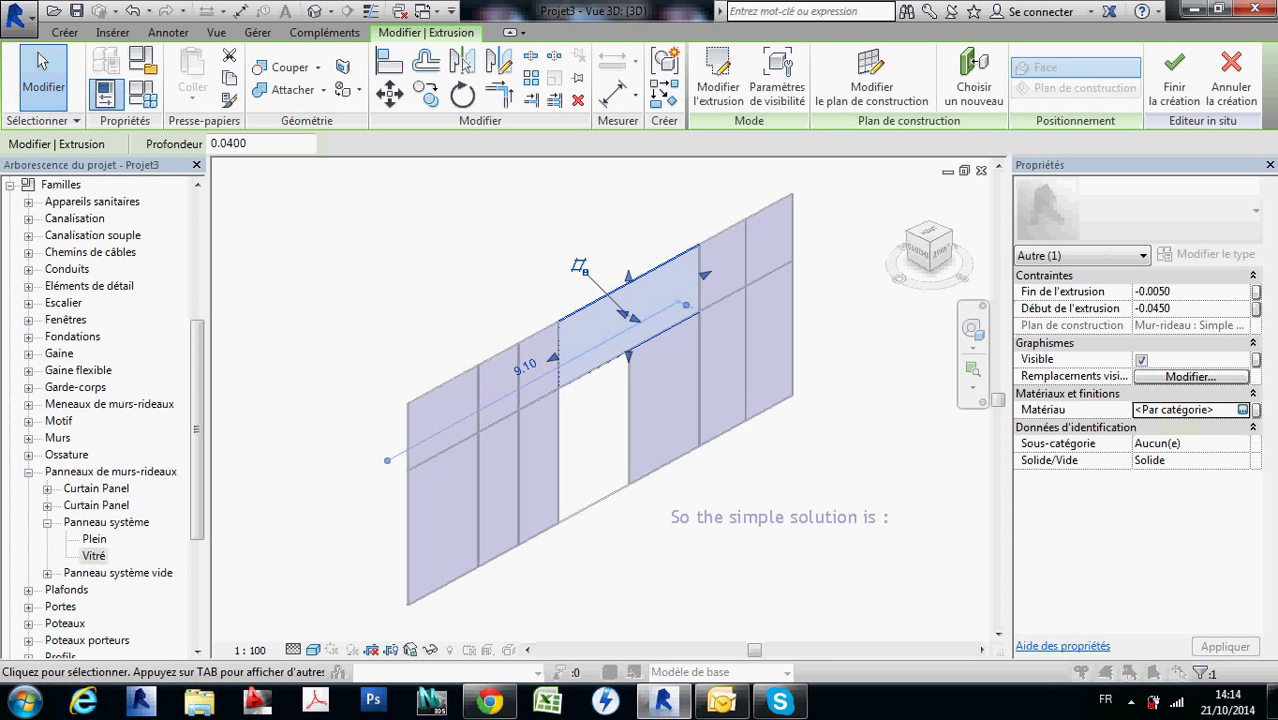
{"action": "left_click", "coordinate": [1242, 409]}
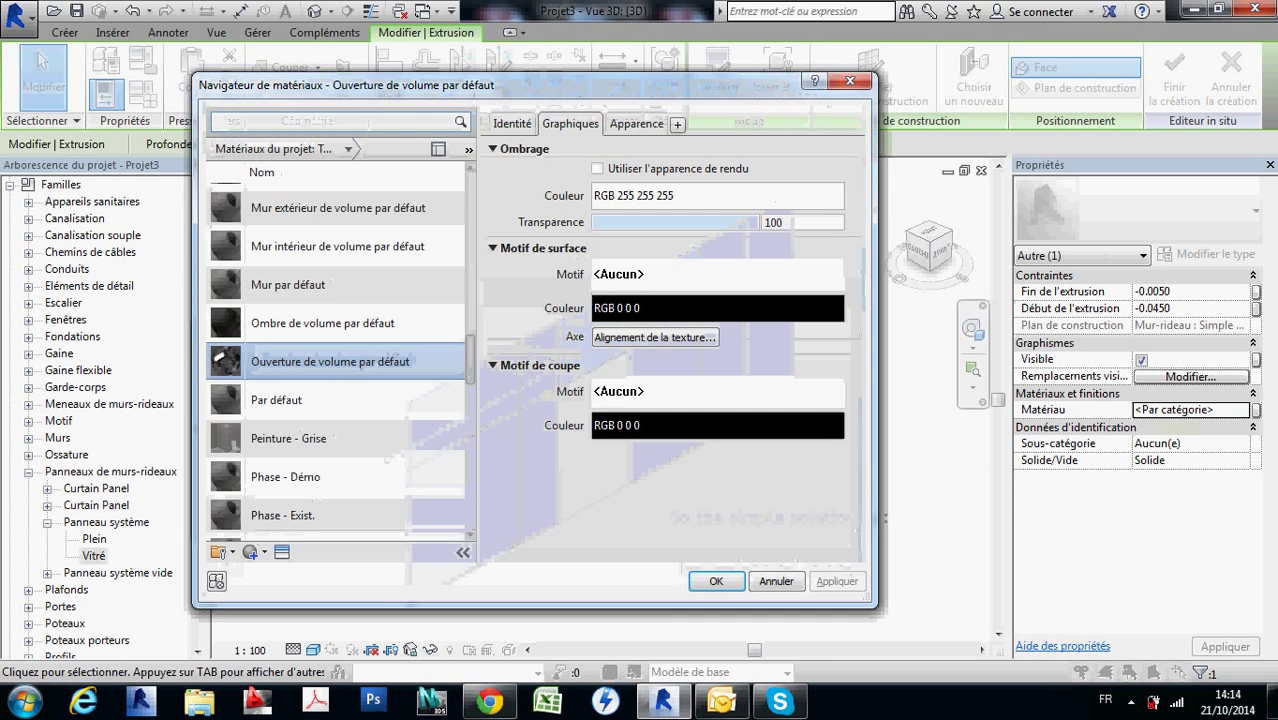
{"action": "scroll", "coordinate": [335, 325], "scroll_direction": "up", "scroll_amount": 2}
{"action": "scroll", "coordinate": [335, 325], "scroll_direction": "up", "scroll_amount": 3}
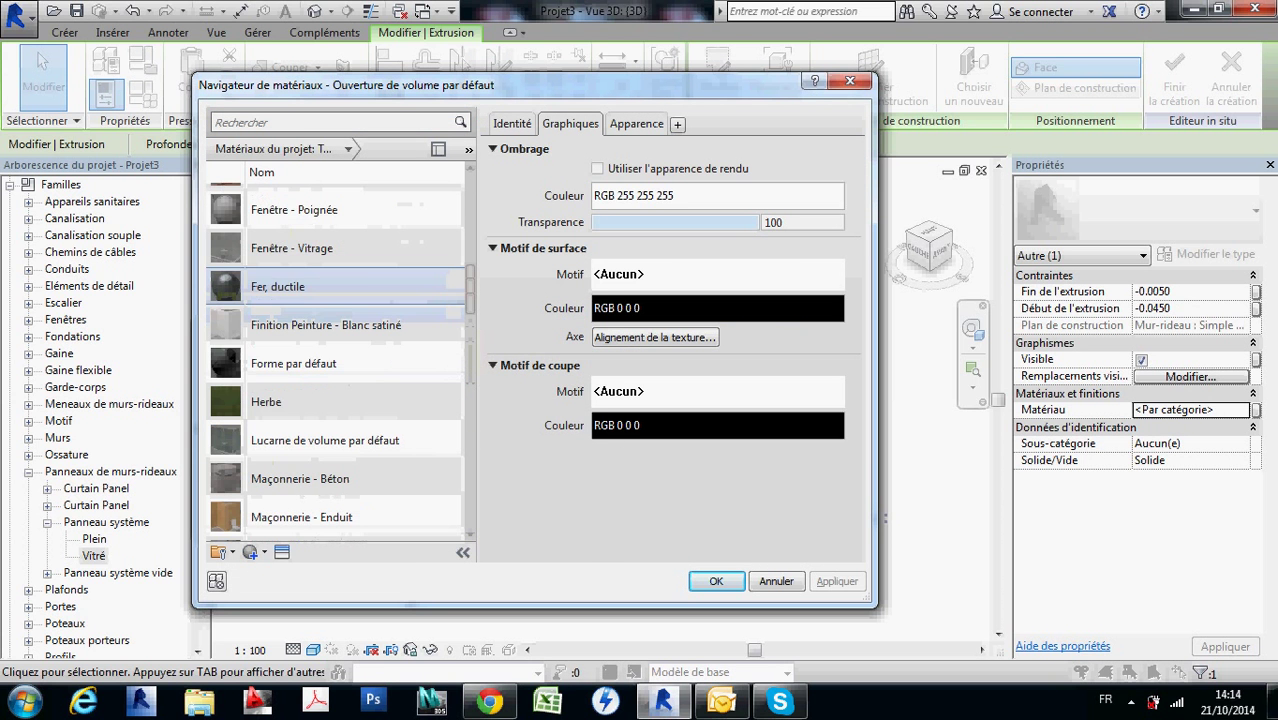
{"action": "left_click", "coordinate": [300, 401]}
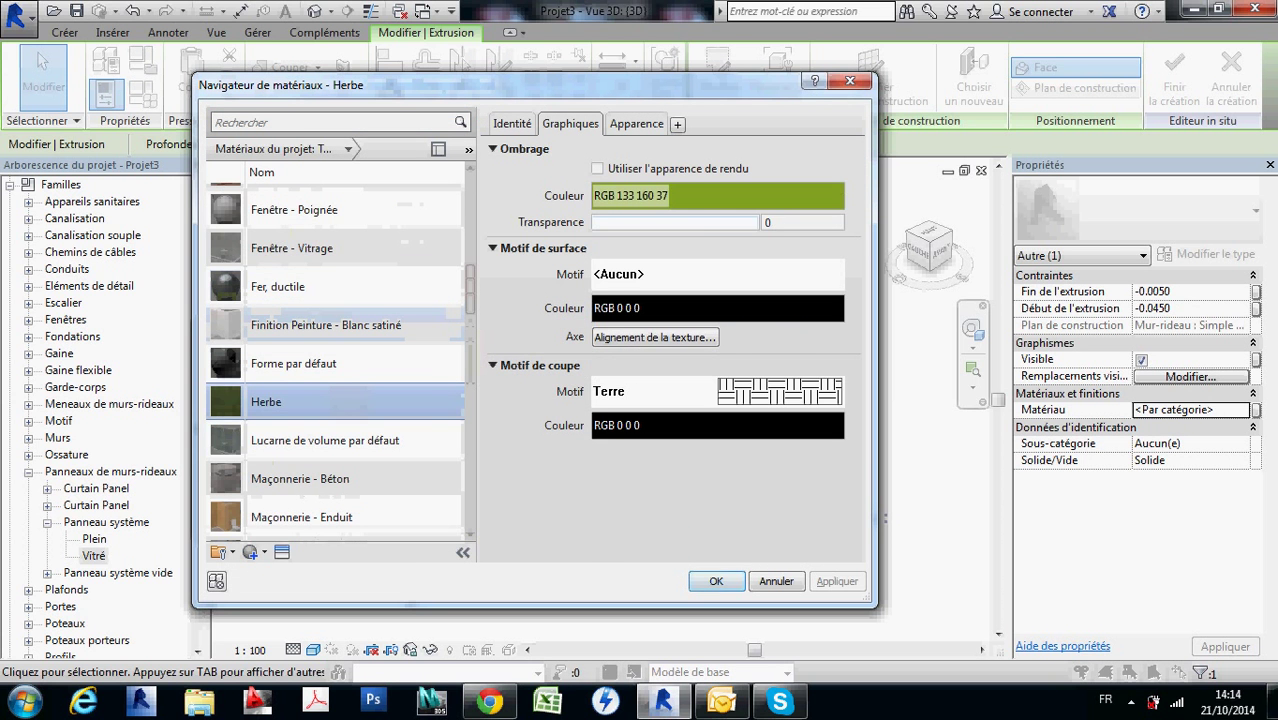
{"action": "left_click", "coordinate": [716, 581]}
{"action": "key", "text": "Escape"}
{"action": "left_click", "coordinate": [713, 86]}
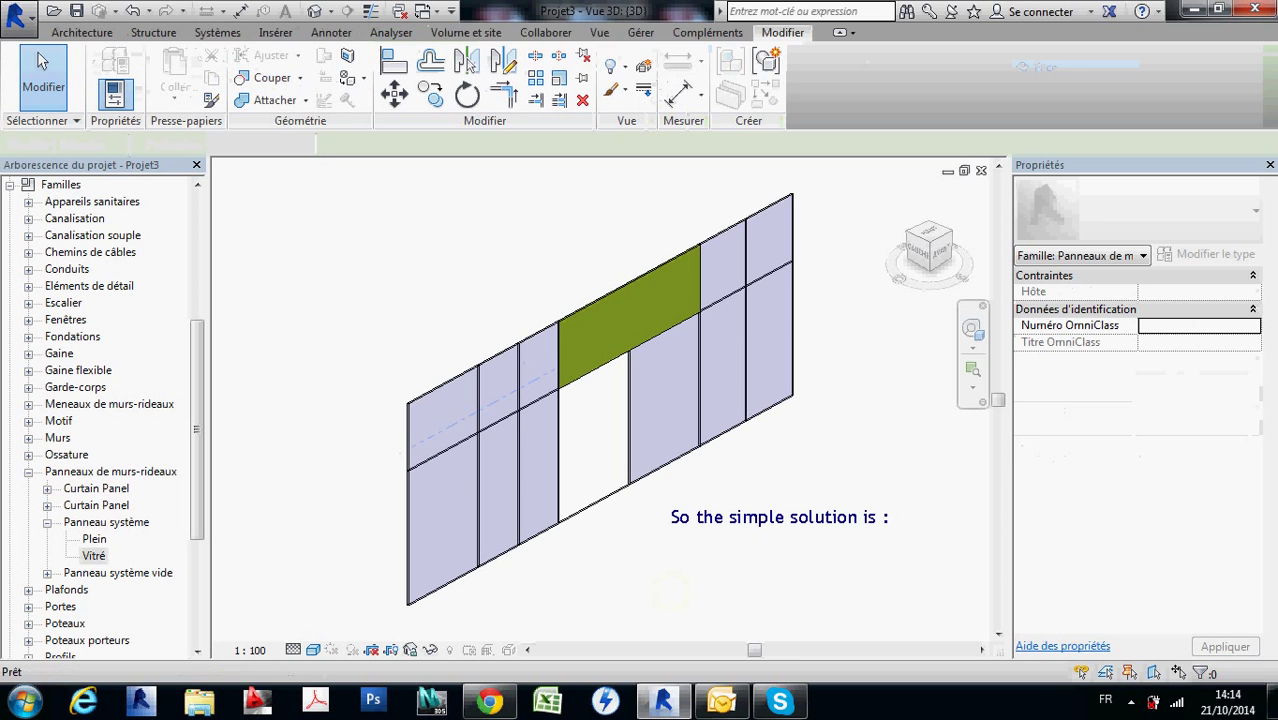
{"action": "left_click", "coordinate": [771, 318]}
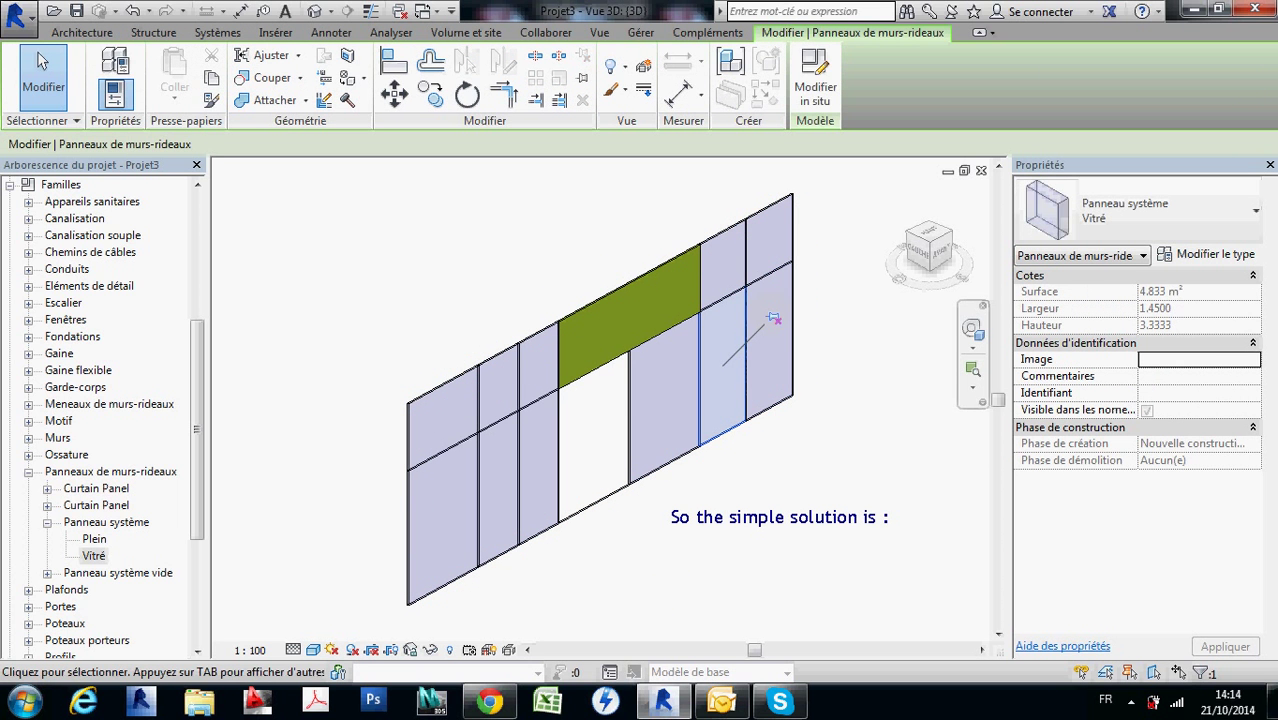
Select the tall glazed panel right of the opening and edit its extrusion in place
{"action": "key", "text": "Escape"}
{"action": "key", "text": "Tab"}
{"action": "left_click", "coordinate": [773, 318]}
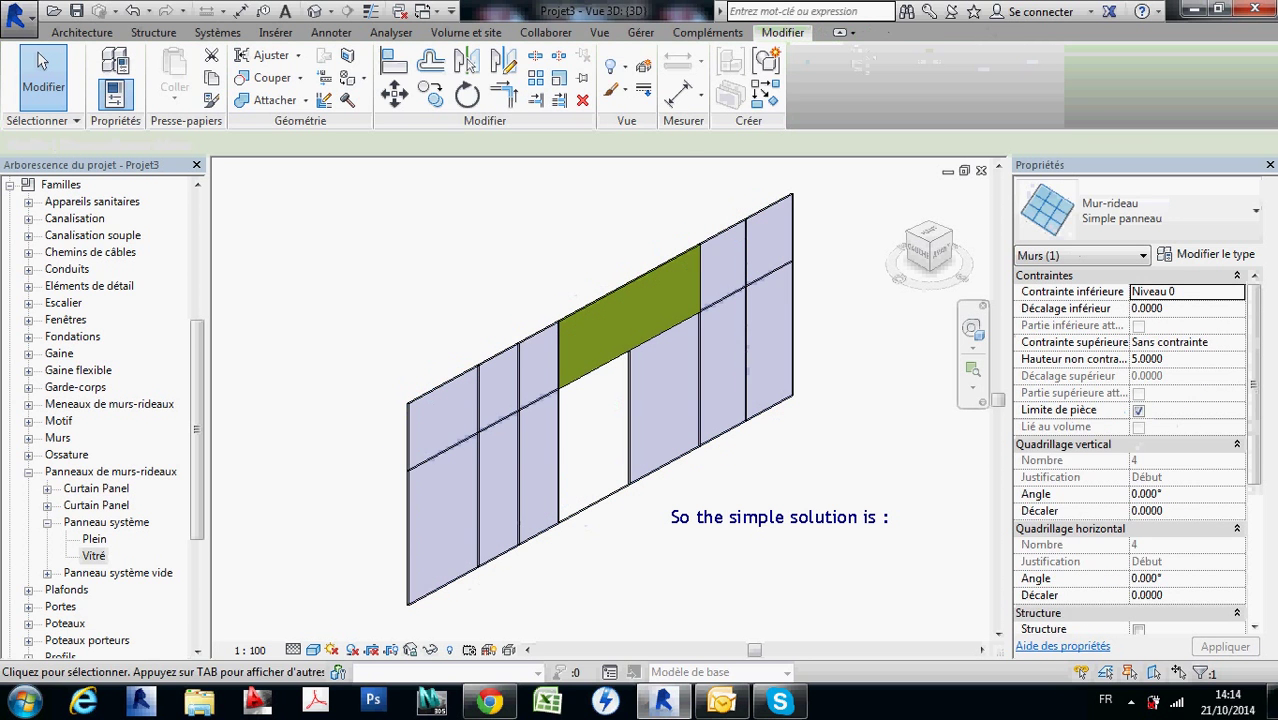
{"action": "key", "text": "Escape"}
{"action": "left_click", "coordinate": [722, 330]}
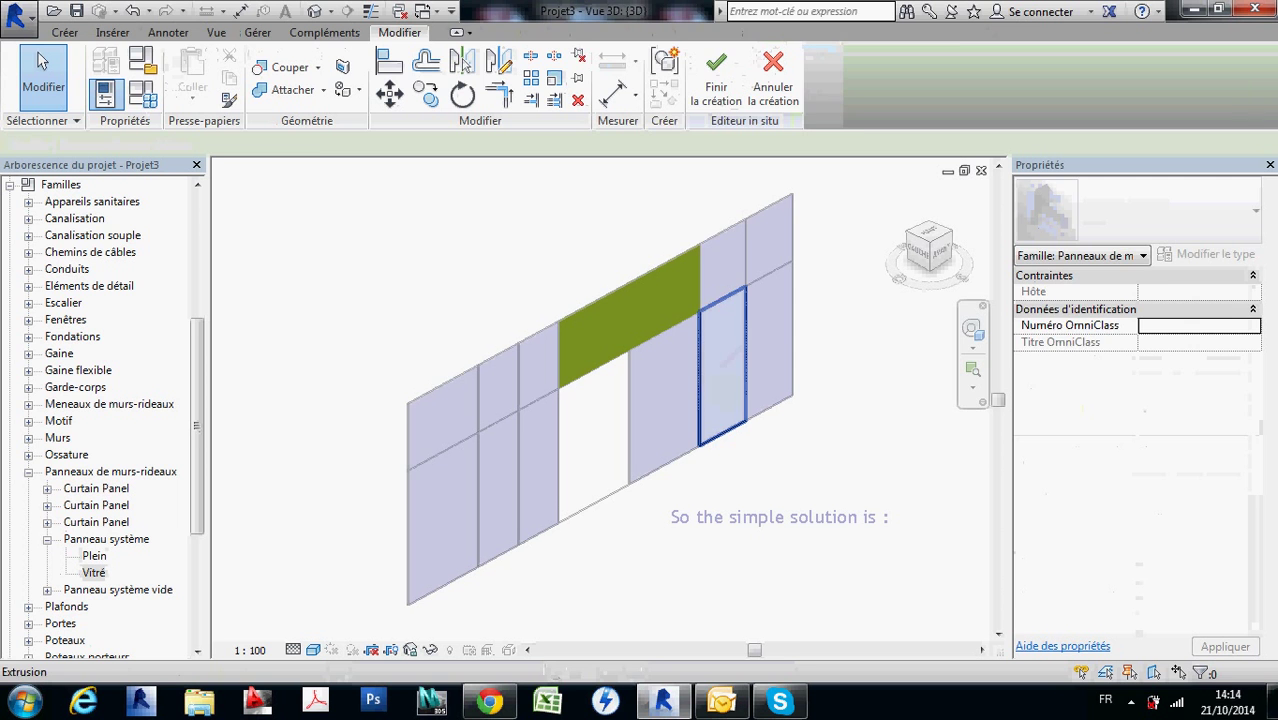
{"action": "left_click", "coordinate": [722, 365]}
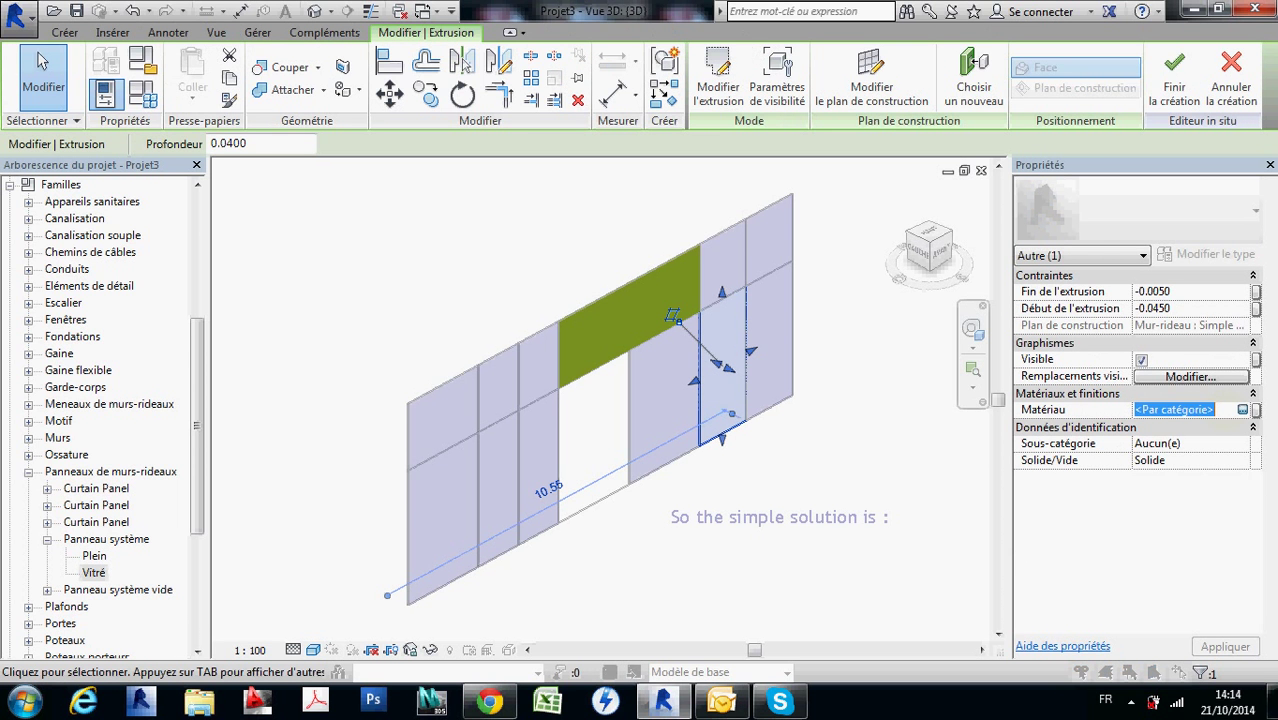
Assign the brown Fenêtre - Cadre material to that panel's extrusion
{"action": "left_click", "coordinate": [1242, 409]}
{"action": "left_click", "coordinate": [266, 361]}
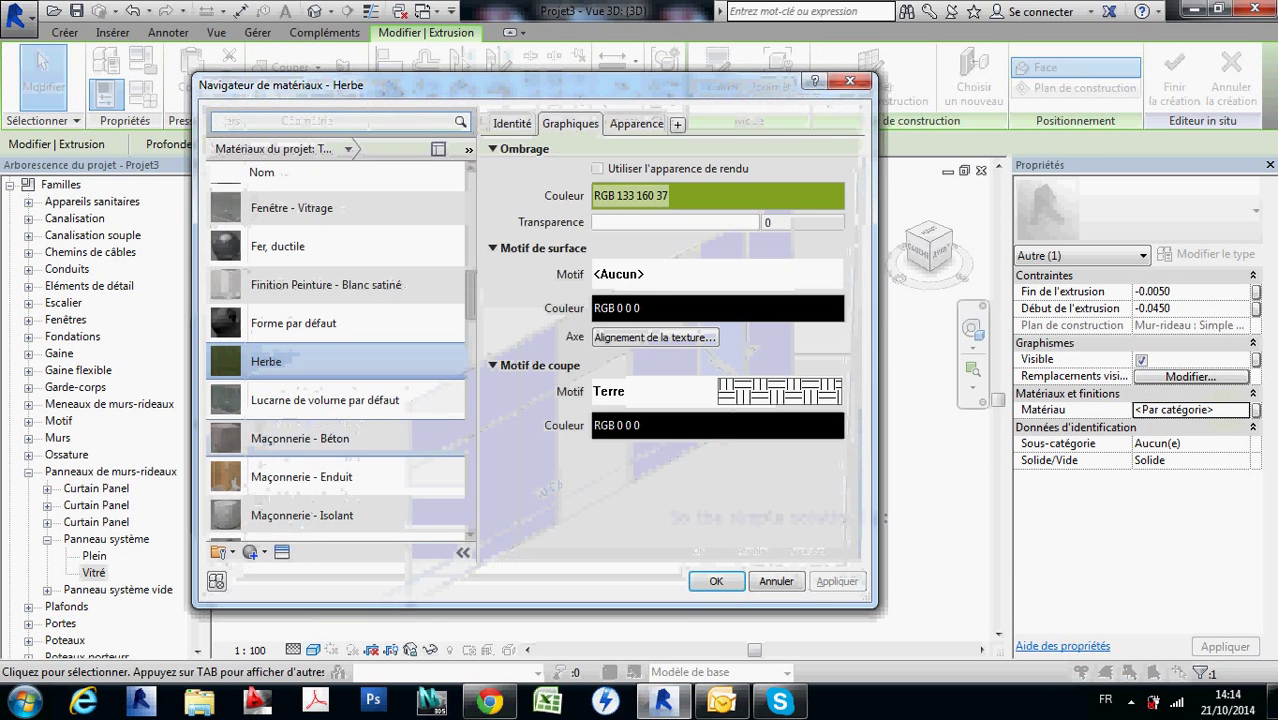
{"action": "scroll", "coordinate": [355, 344], "scroll_direction": "up", "scroll_amount": 3}
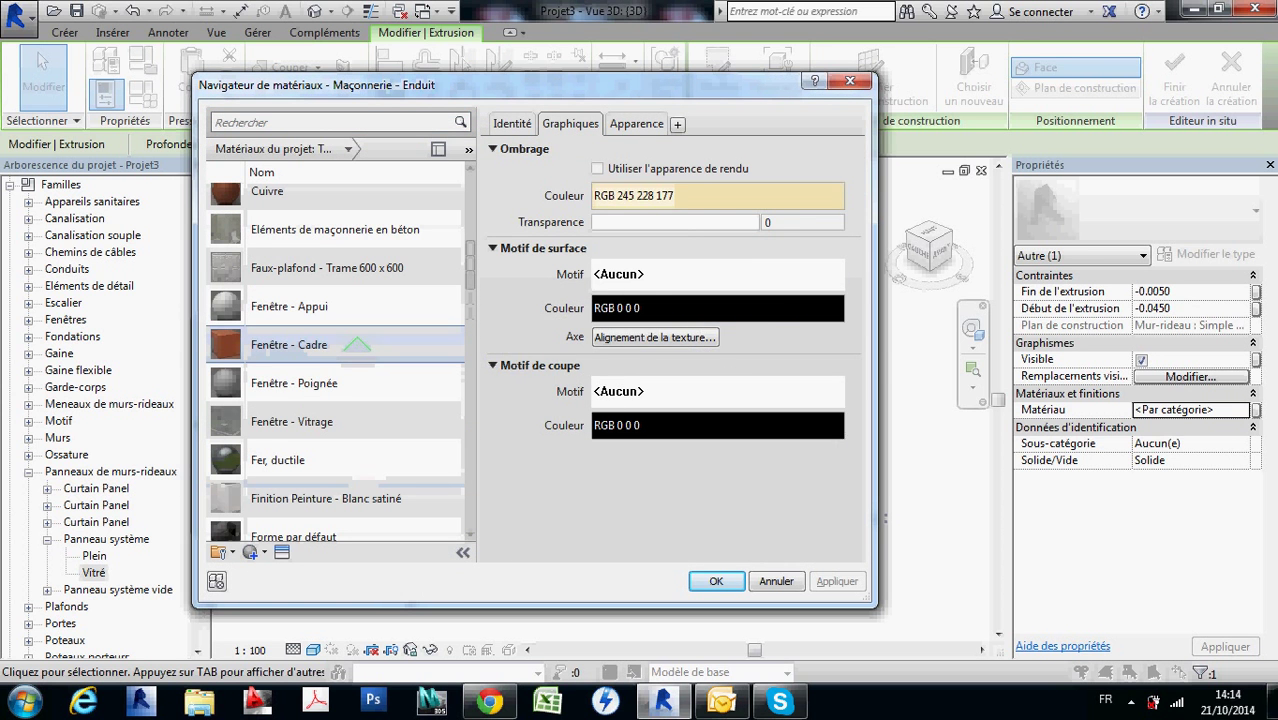
{"action": "left_click", "coordinate": [355, 344]}
{"action": "left_click", "coordinate": [716, 581]}
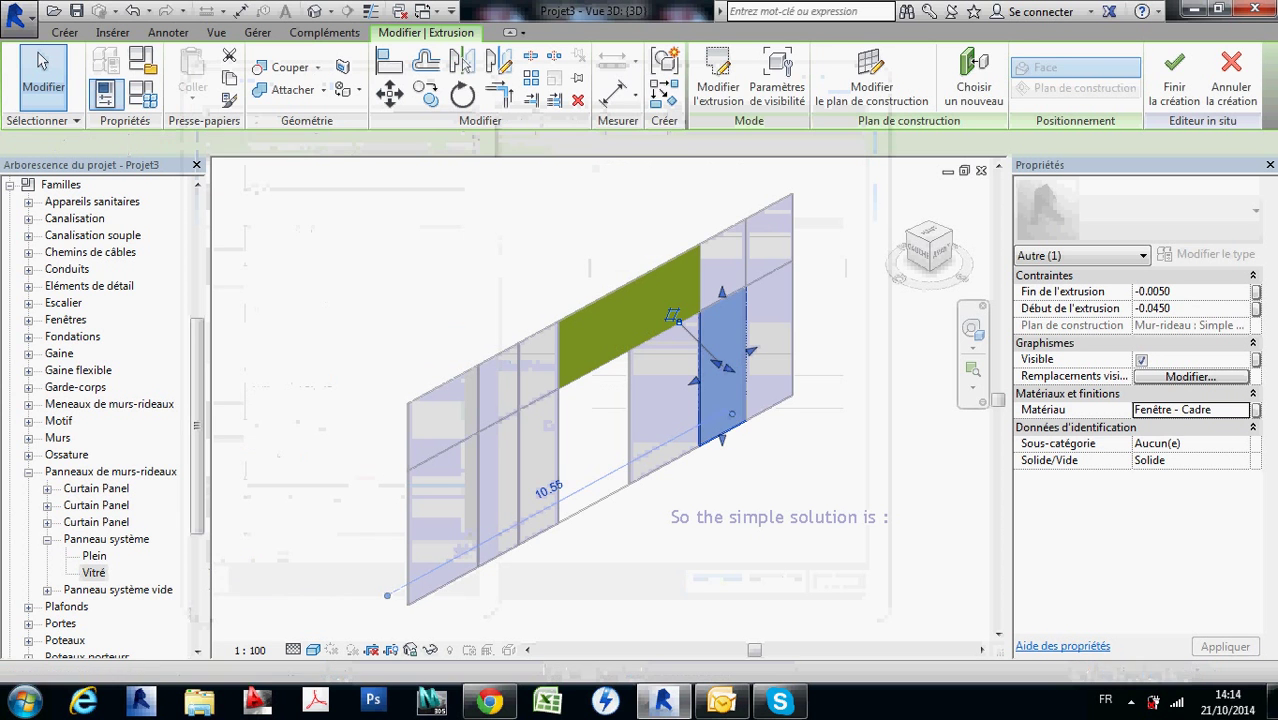
{"action": "key", "text": "Escape"}
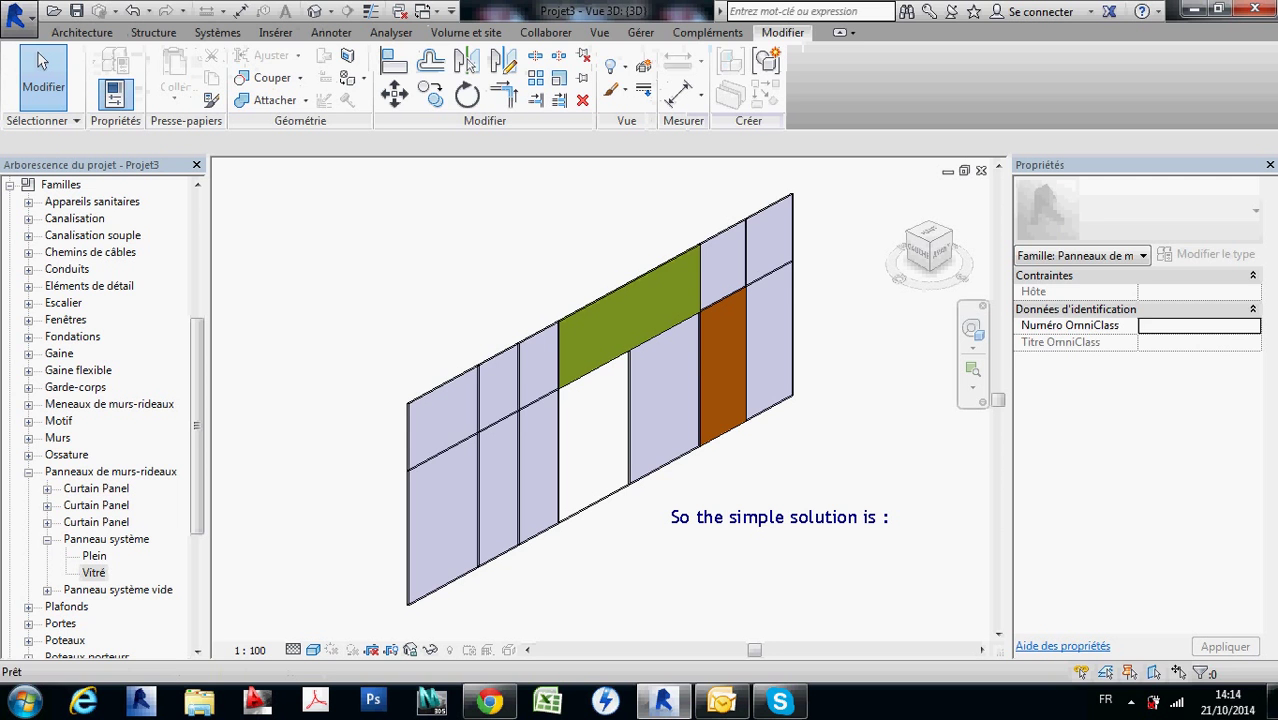
{"action": "left_click", "coordinate": [500, 384]}
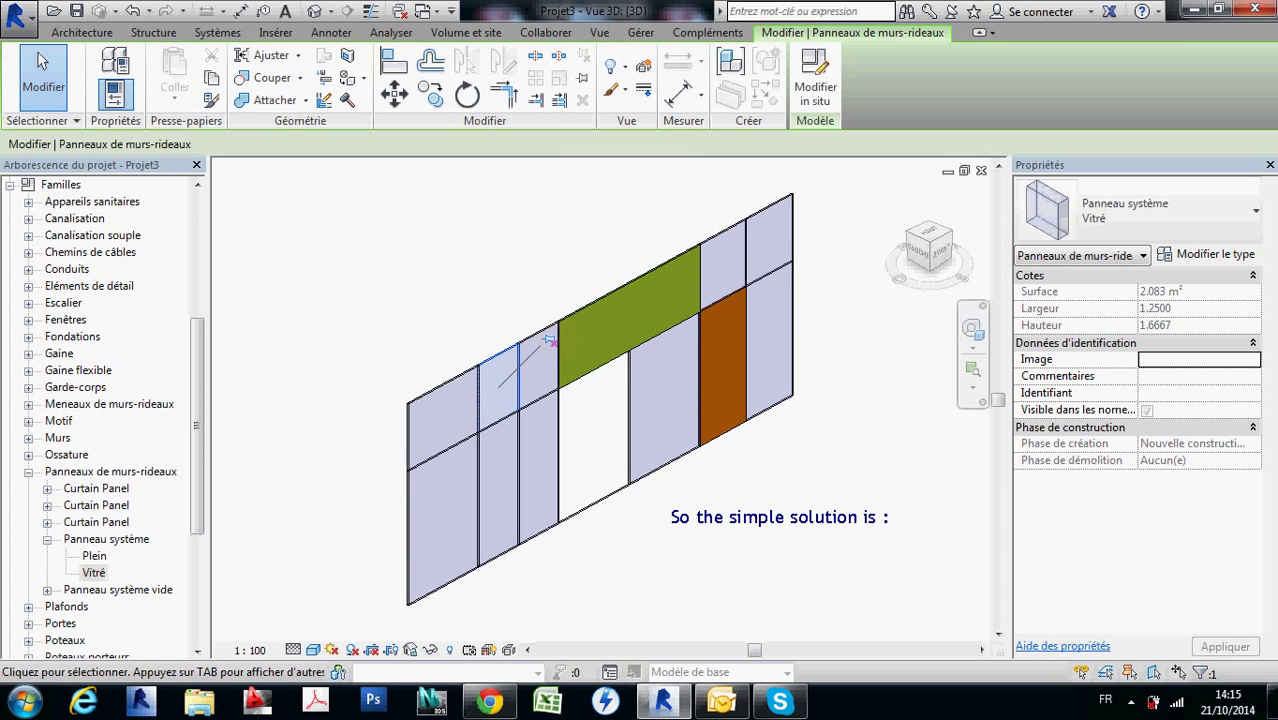
Select the narrow upper panel left of the green band and edit its extrusion in place
{"action": "key", "text": "Escape"}
{"action": "key", "text": "Tab"}
{"action": "key", "text": "Tab"}
{"action": "left_click", "coordinate": [549, 341]}
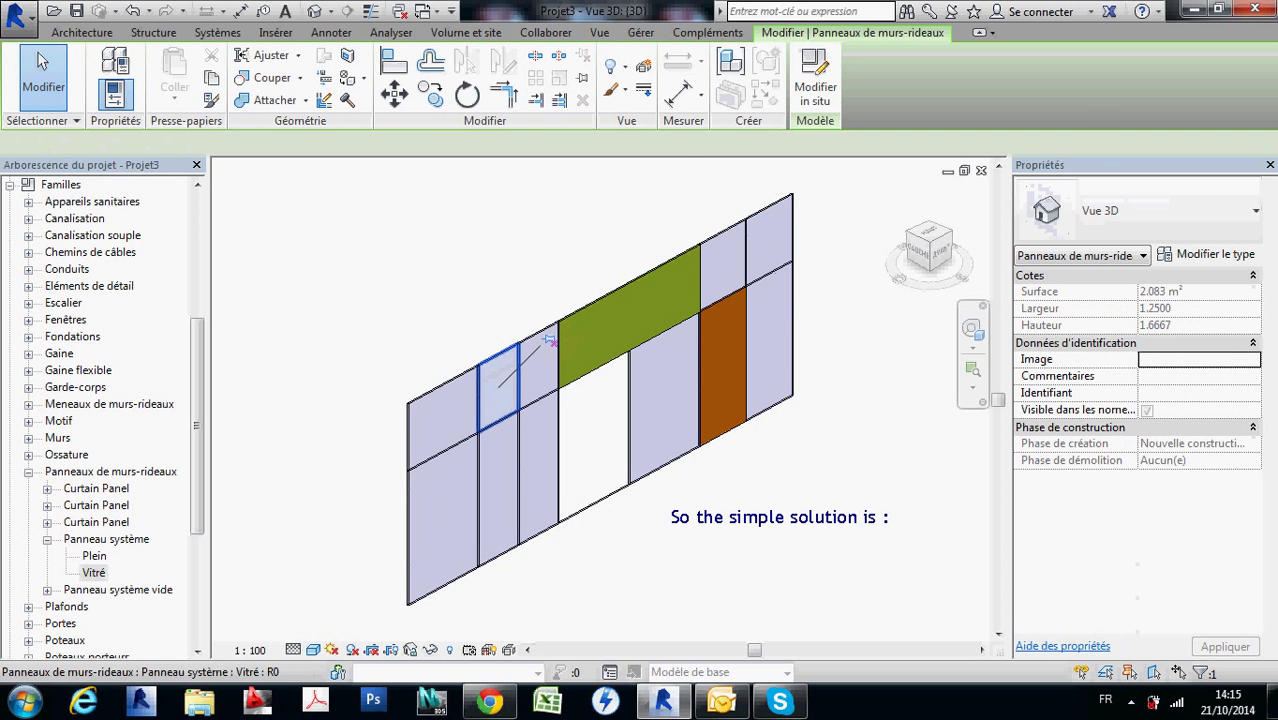
{"action": "left_click", "coordinate": [549, 341]}
{"action": "key", "text": "Tab"}
{"action": "key", "text": "Tab"}
{"action": "key", "text": "Tab"}
{"action": "key", "text": "Tab"}
{"action": "key", "text": "Tab"}
{"action": "key", "text": "Tab"}
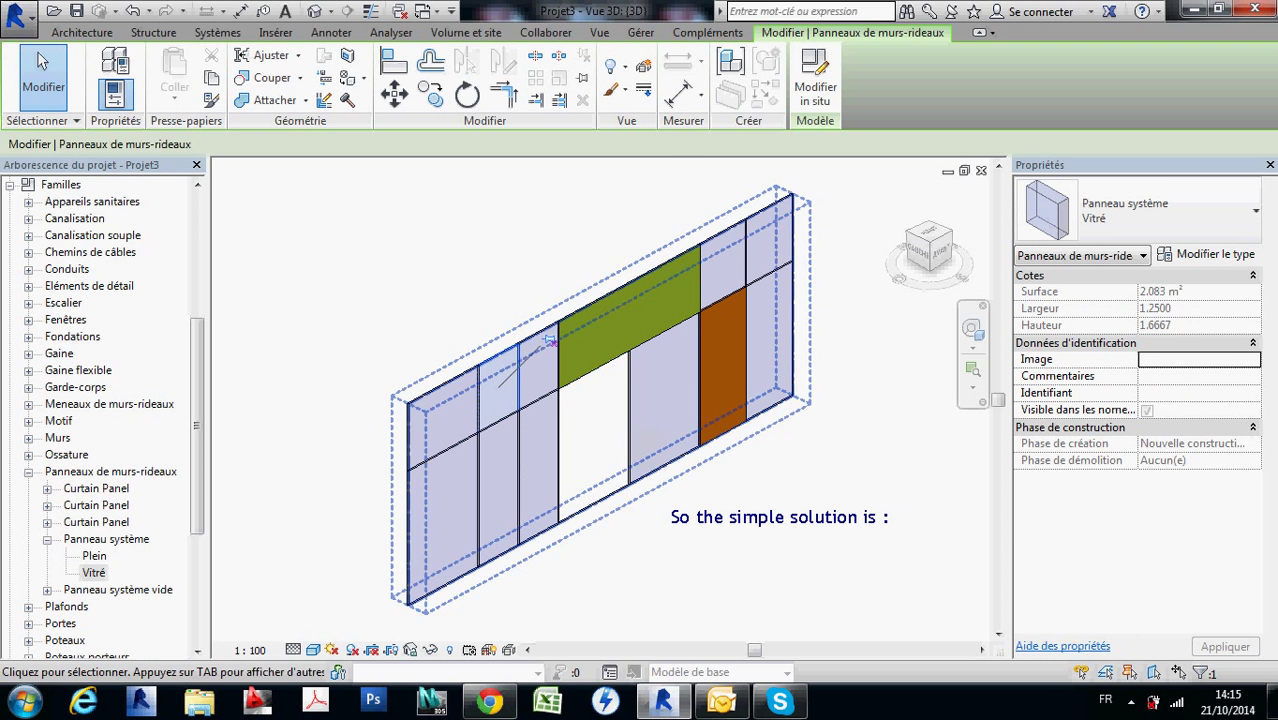
{"action": "left_click", "coordinate": [815, 80]}
{"action": "left_click", "coordinate": [498, 390]}
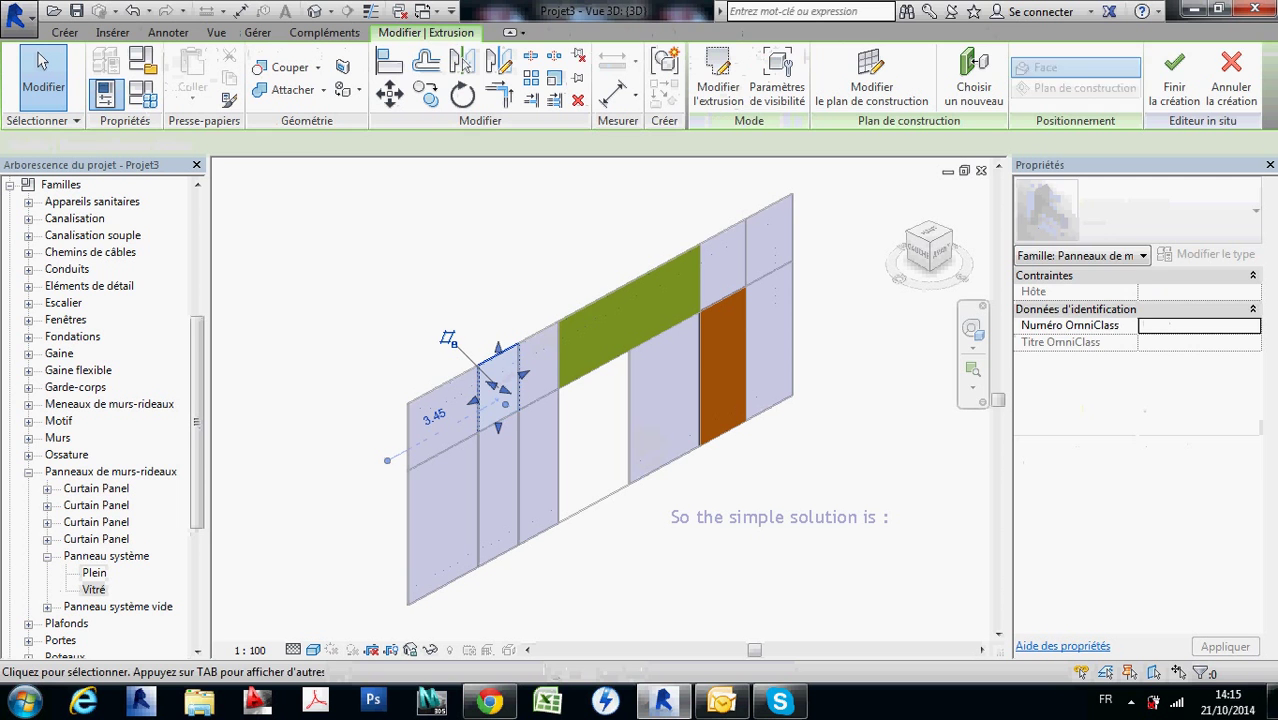
Set the extrusion's material to Cuivre and finish the in-place edit
{"action": "left_click", "coordinate": [1175, 409]}
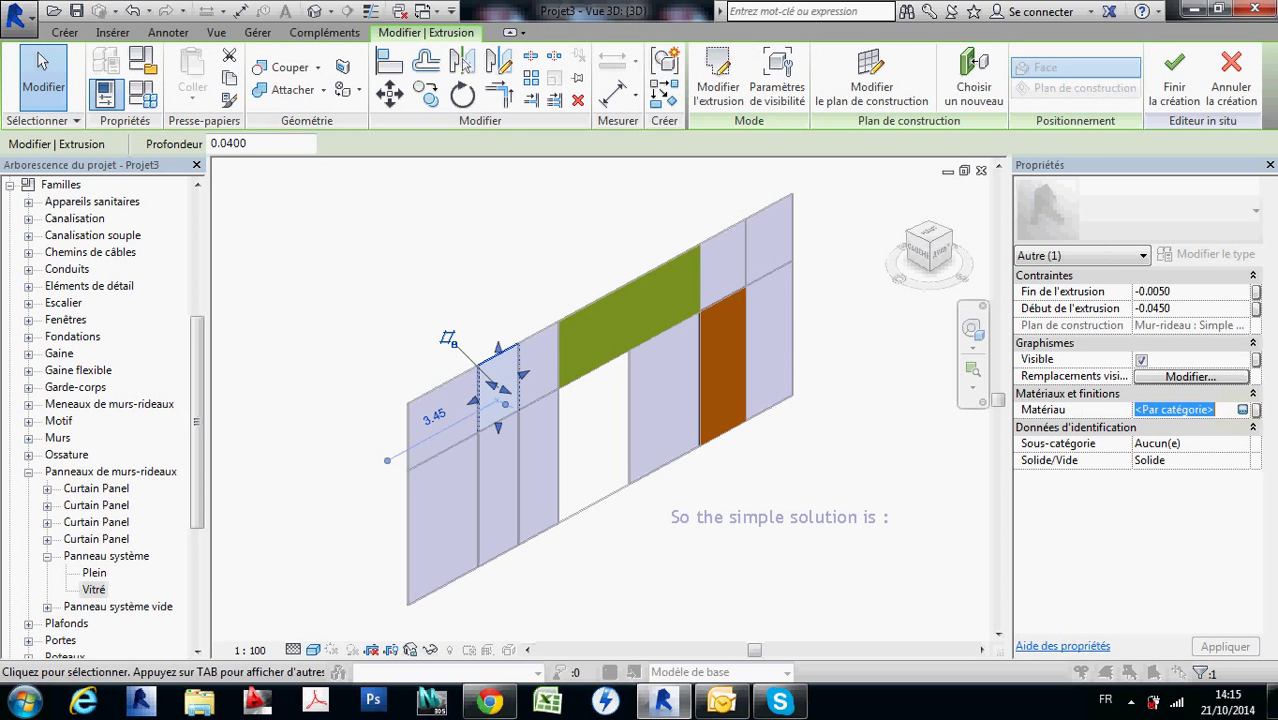
{"action": "left_click", "coordinate": [1242, 409]}
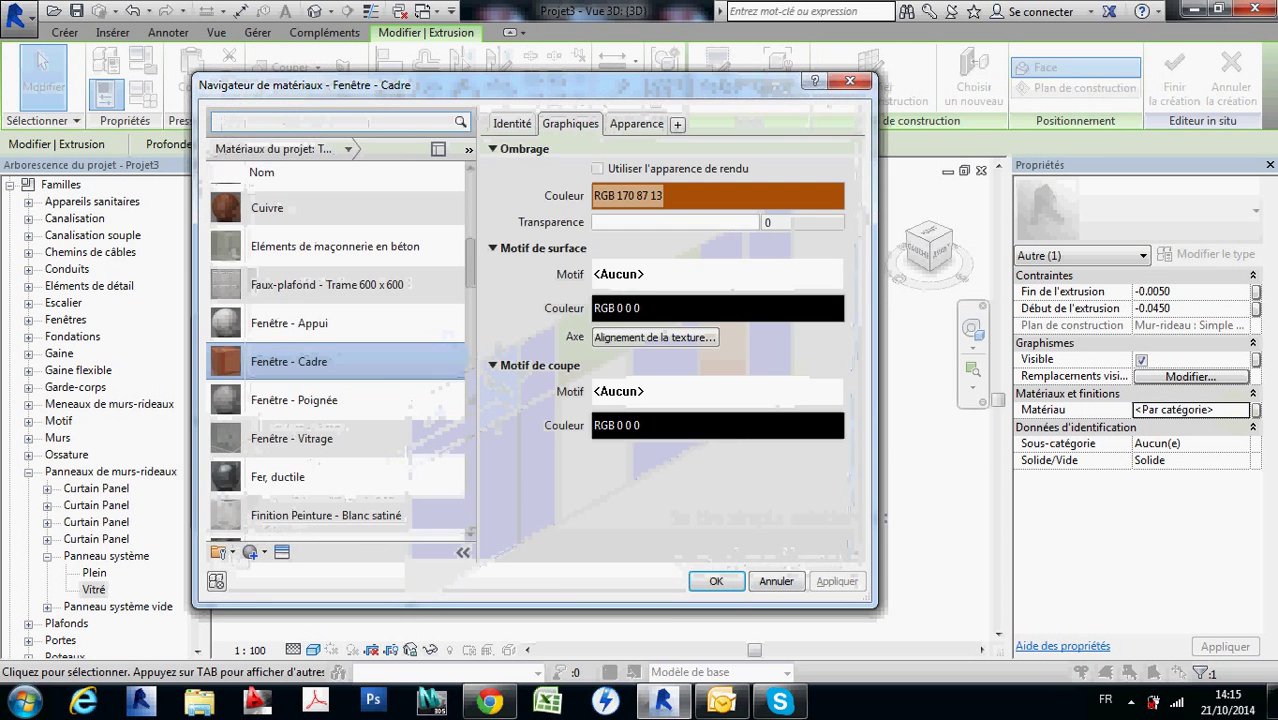
{"action": "left_click", "coordinate": [320, 284]}
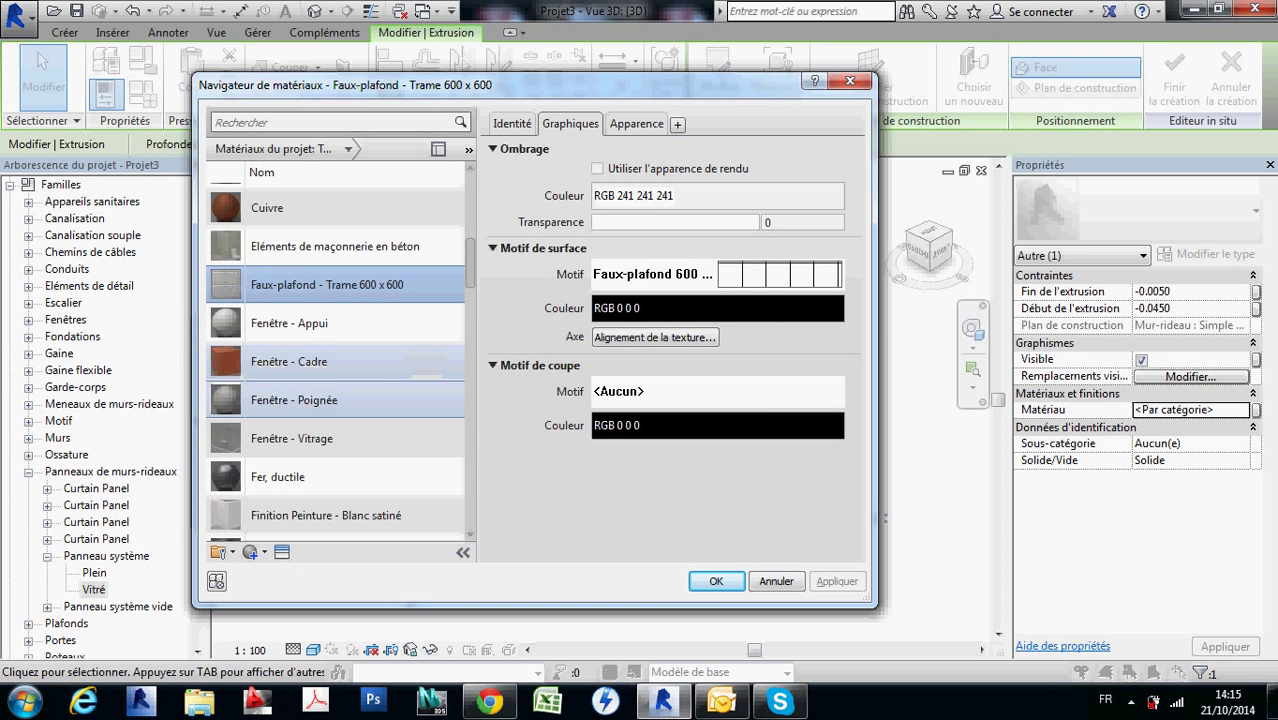
{"action": "left_click", "coordinate": [267, 207]}
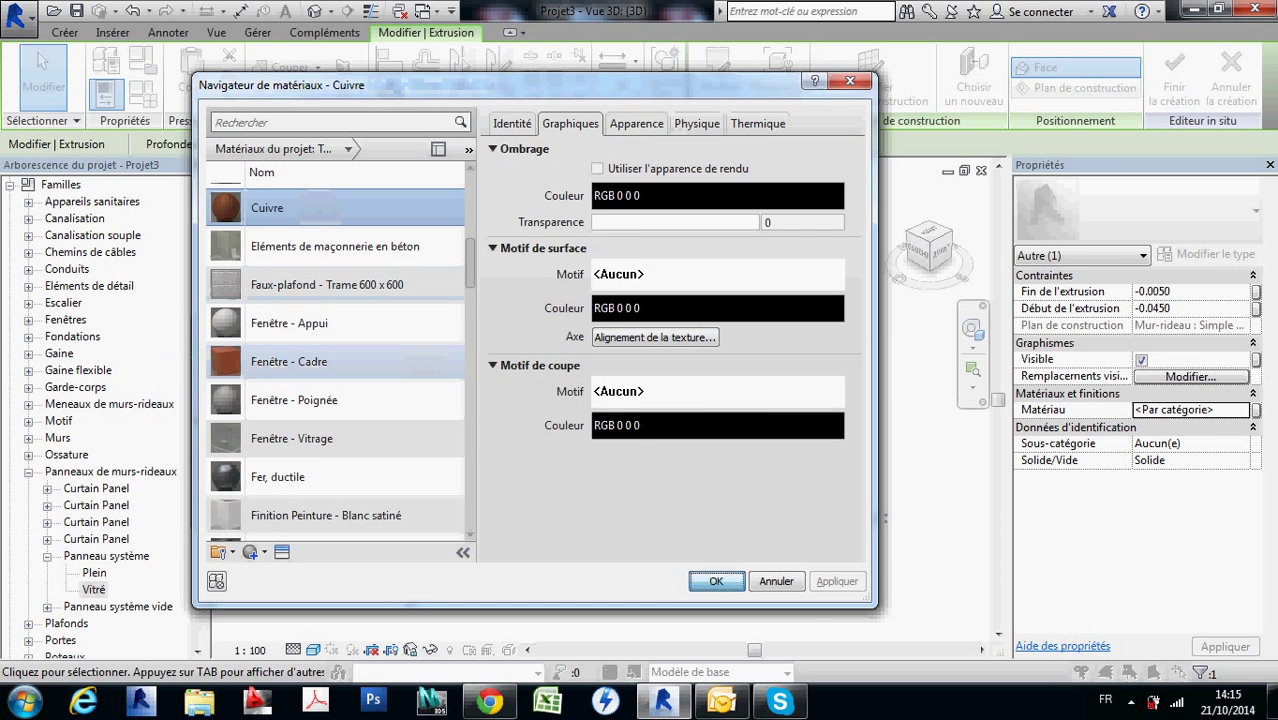
{"action": "left_click", "coordinate": [716, 581]}
{"action": "key", "text": "Escape"}
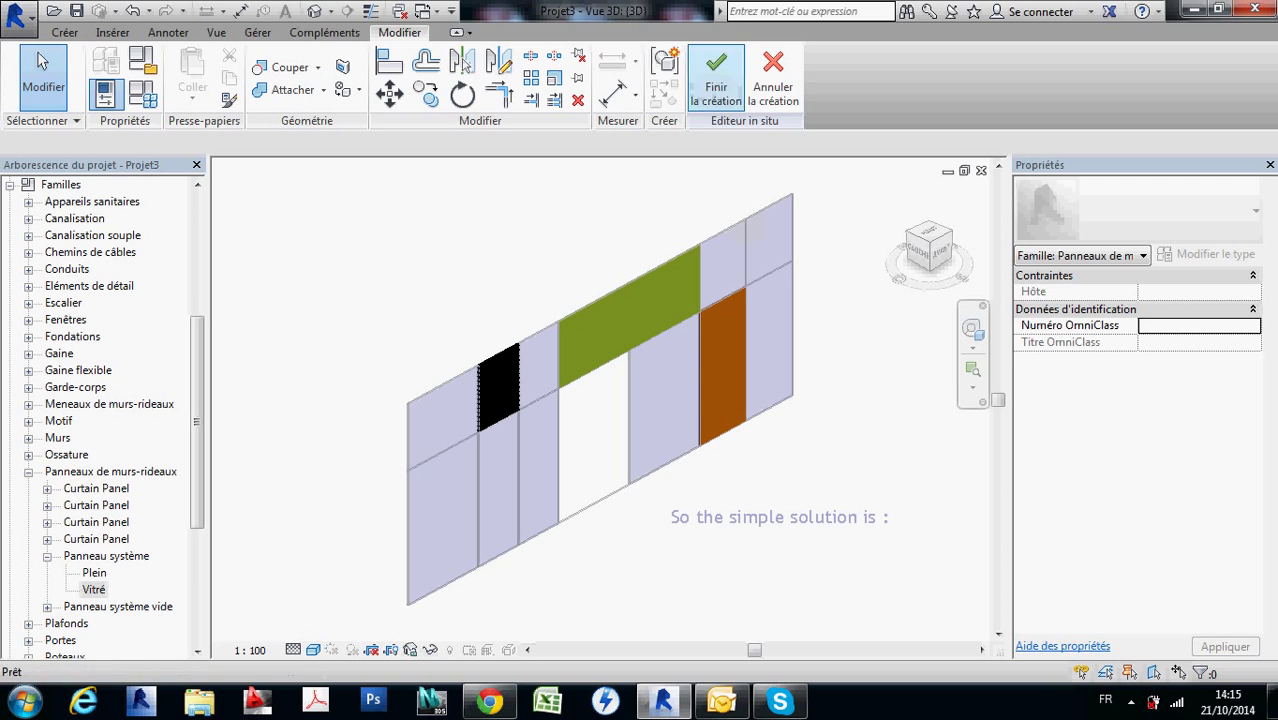
{"action": "left_click", "coordinate": [1174, 78]}
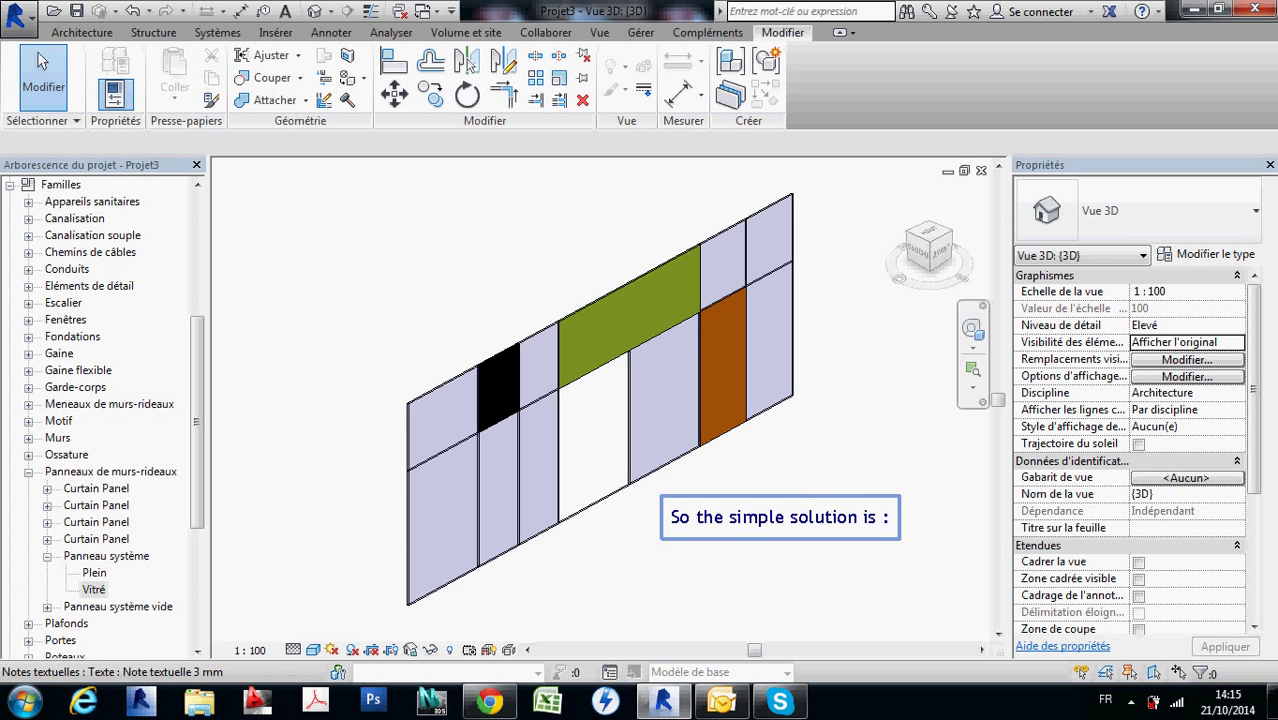
Rewrite the note as: If you change your glass material you ll change just "blue" panels
{"action": "double_click", "coordinate": [780, 518]}
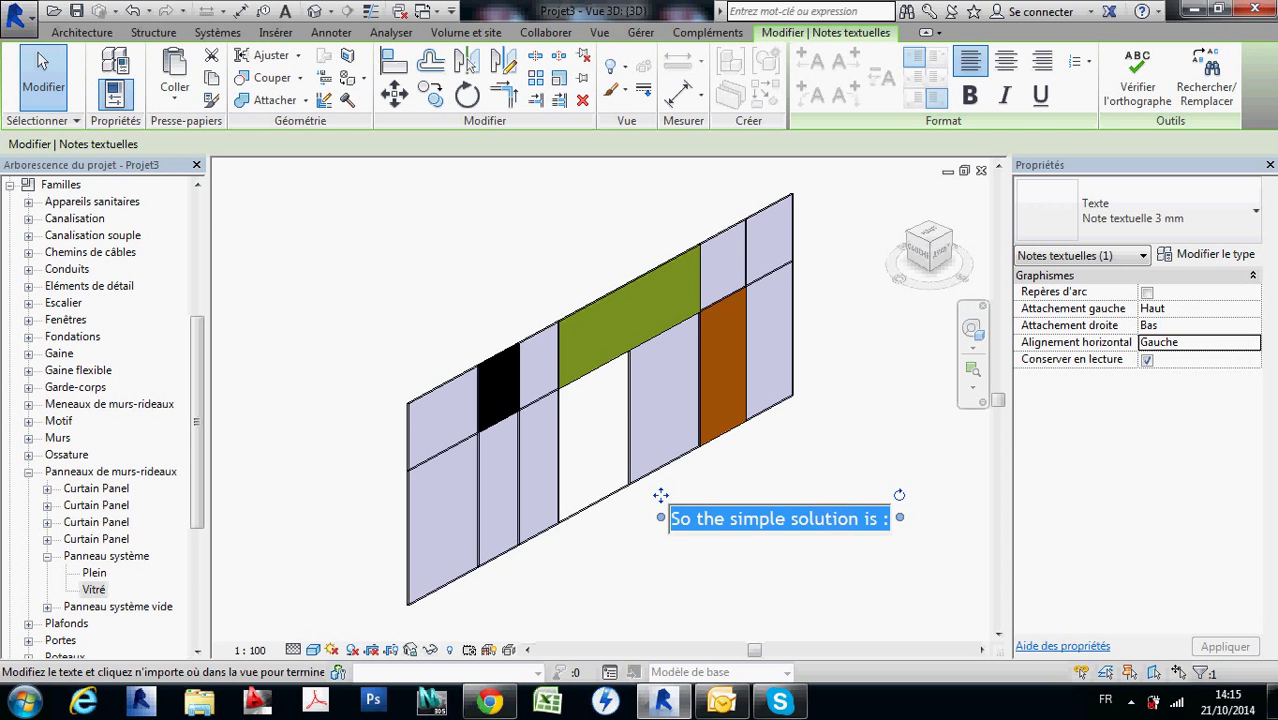
{"action": "type", "text": "If you"}
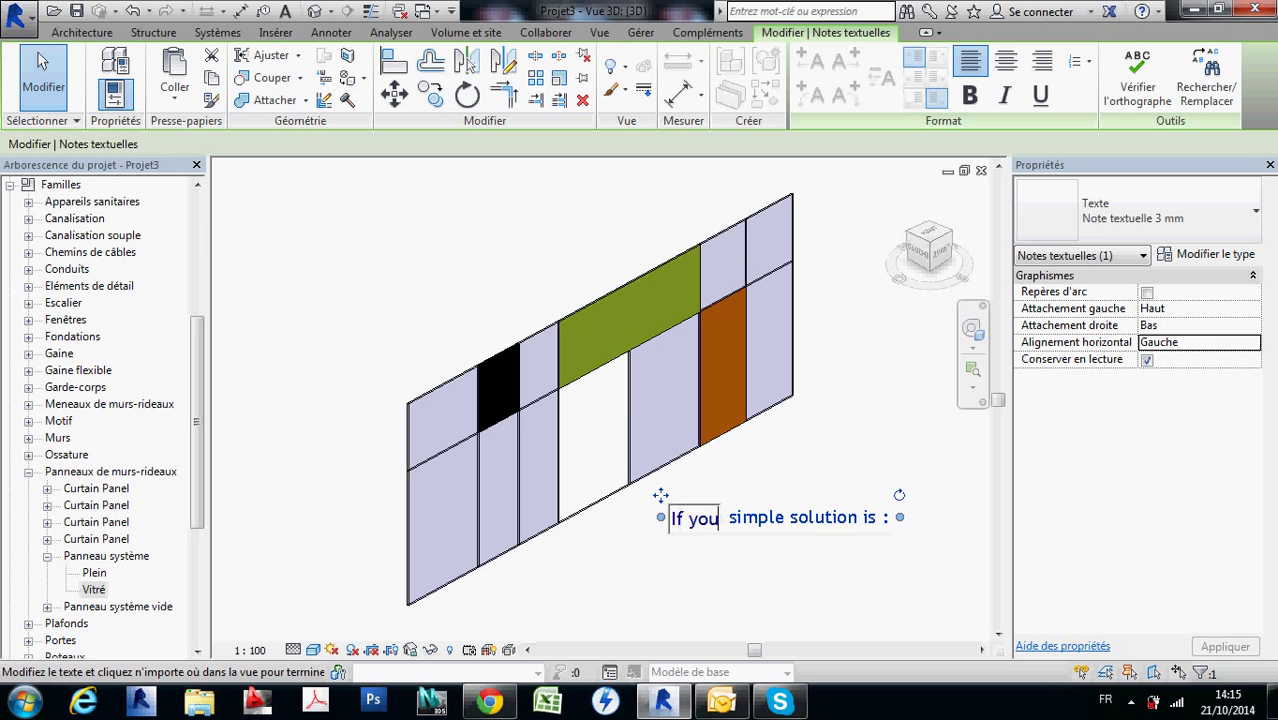
{"action": "type", "text": " change your"}
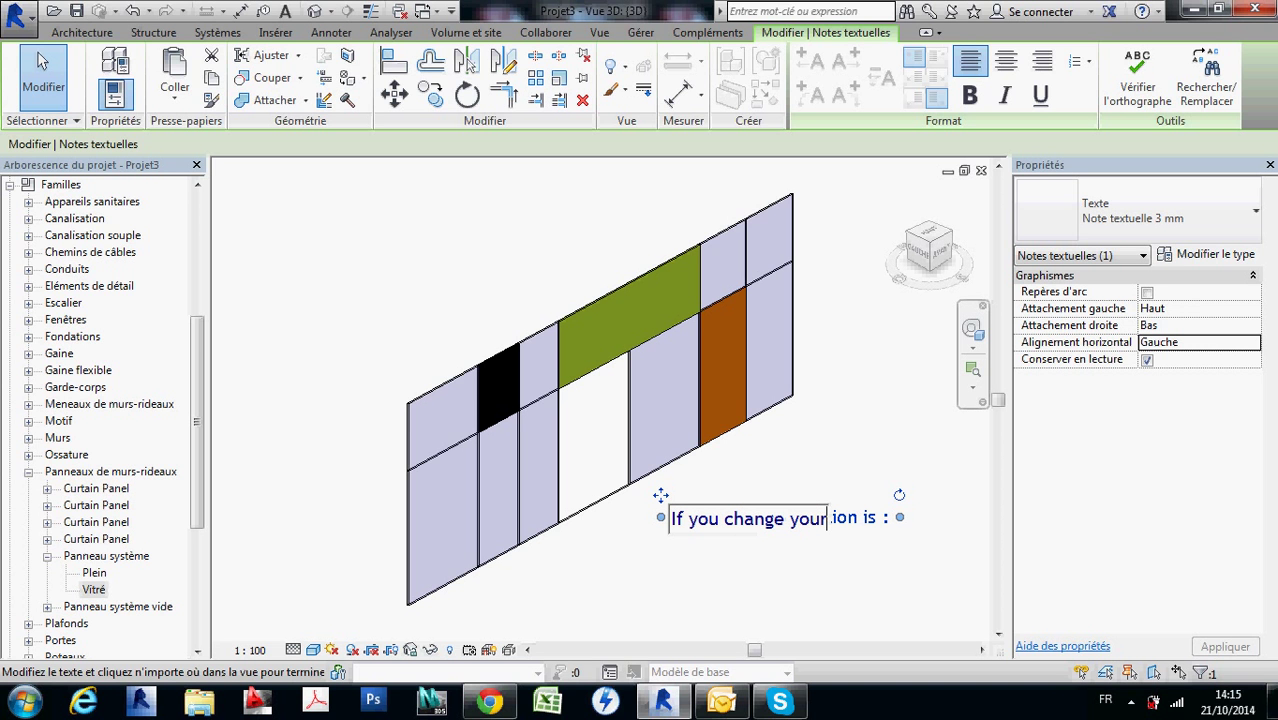
{"action": "type", "text": " gma"}
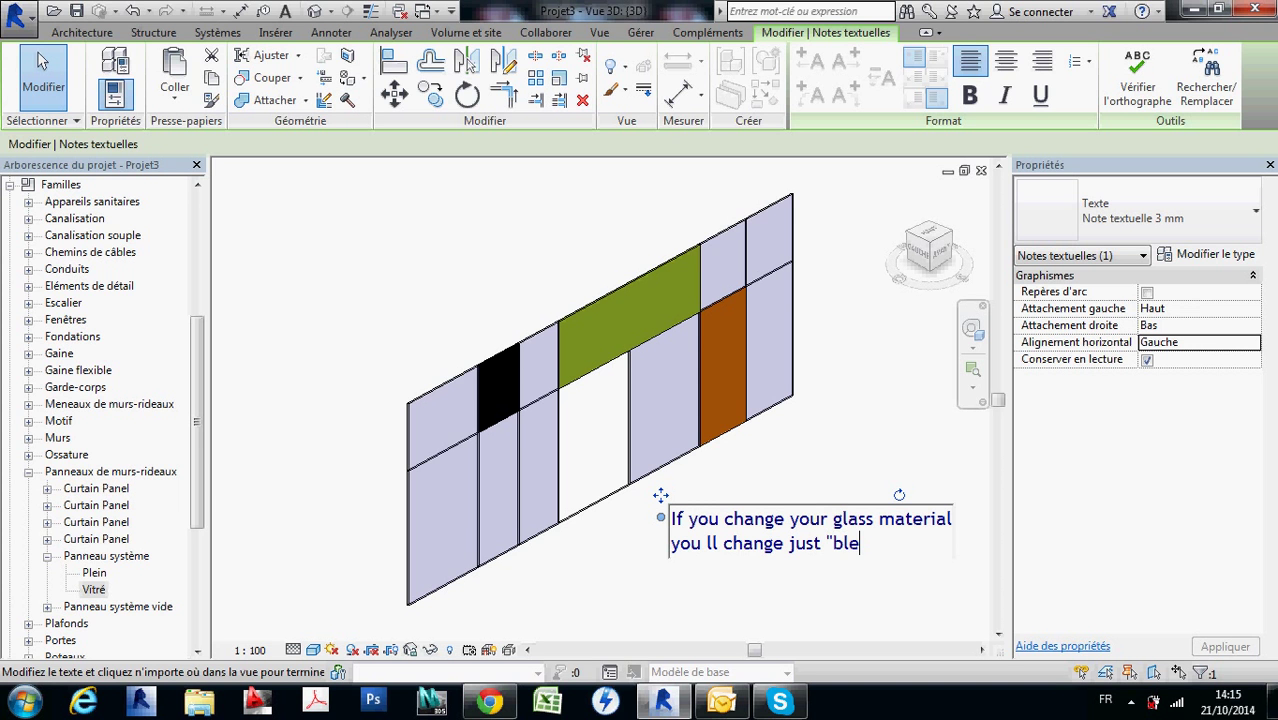
{"action": "type", "text": "ue\""}
{"action": "type", "text": " panels"}
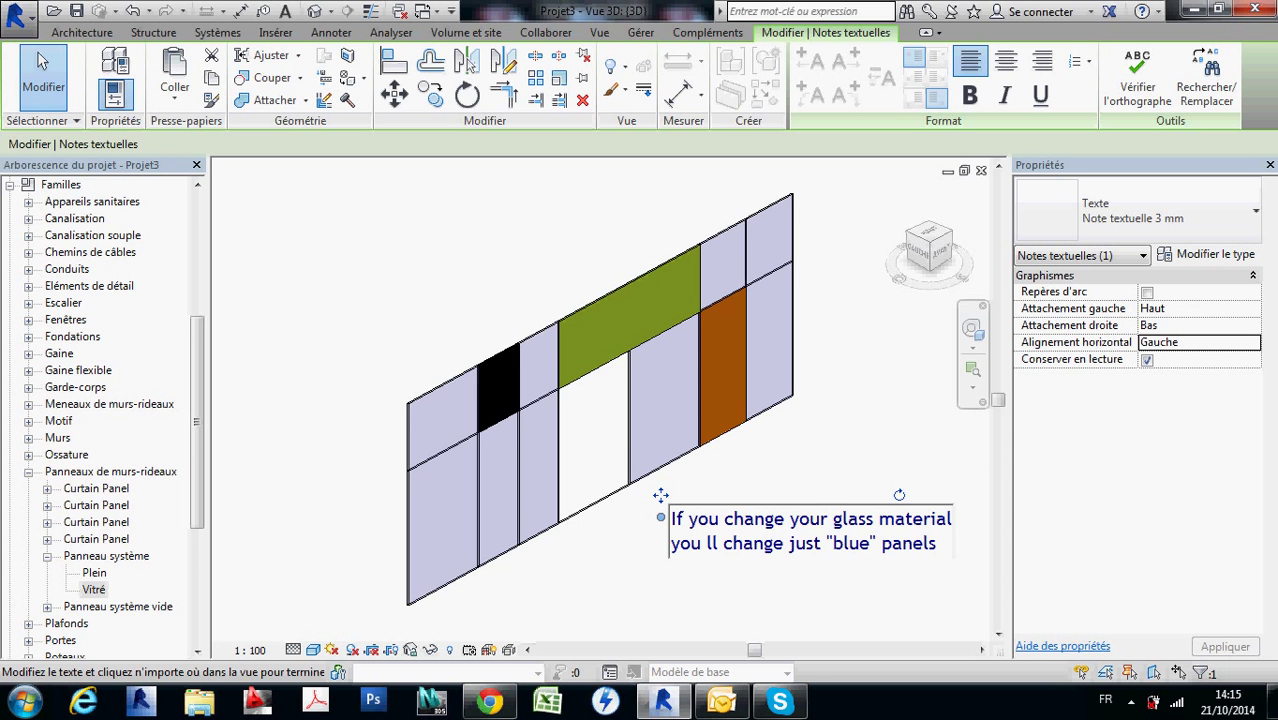
{"action": "key", "text": "Escape"}
{"action": "key", "text": "Escape"}
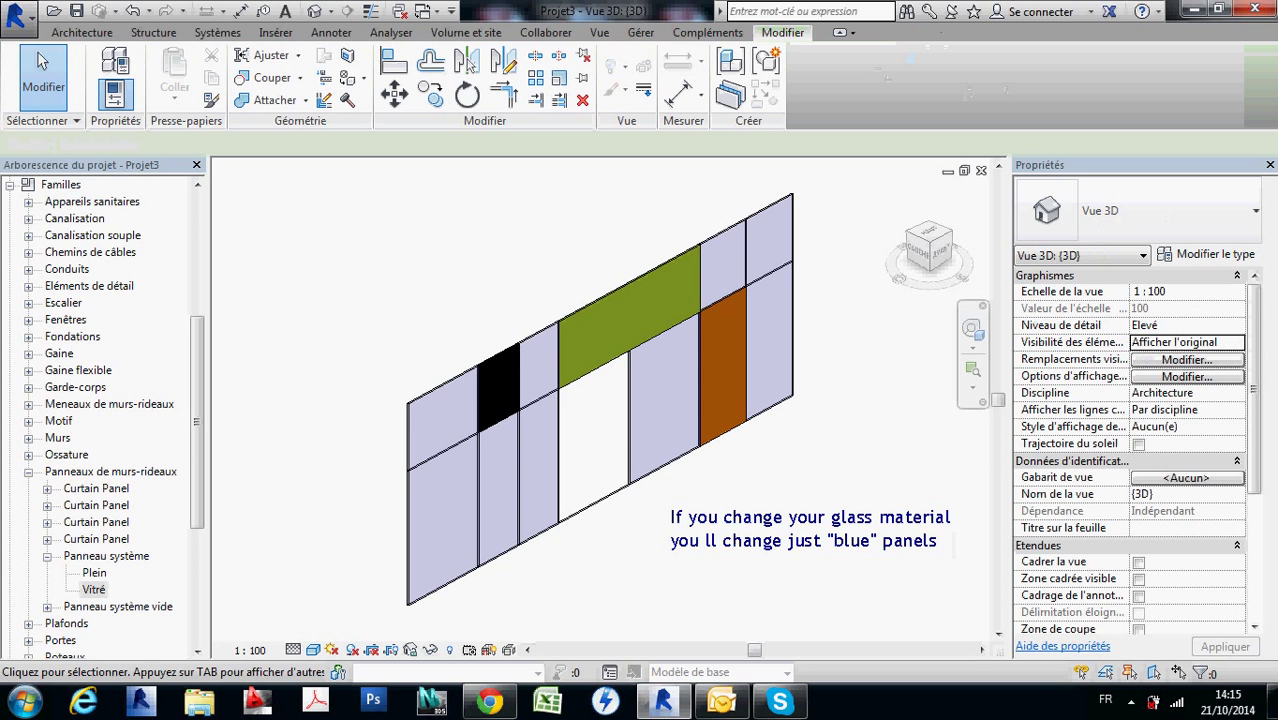
Switch the Vitré panel type's material from Verre to Béton, coulé sur place
{"action": "double_click", "coordinate": [93, 589]}
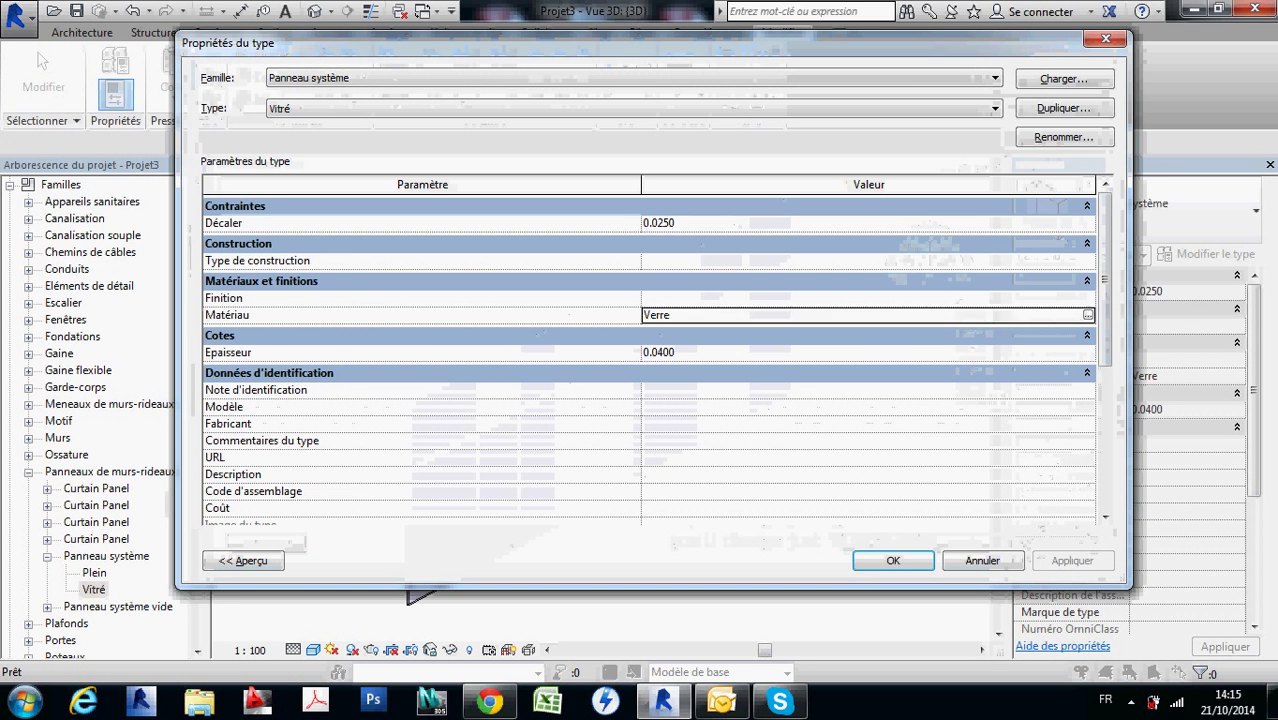
{"action": "left_click", "coordinate": [700, 314]}
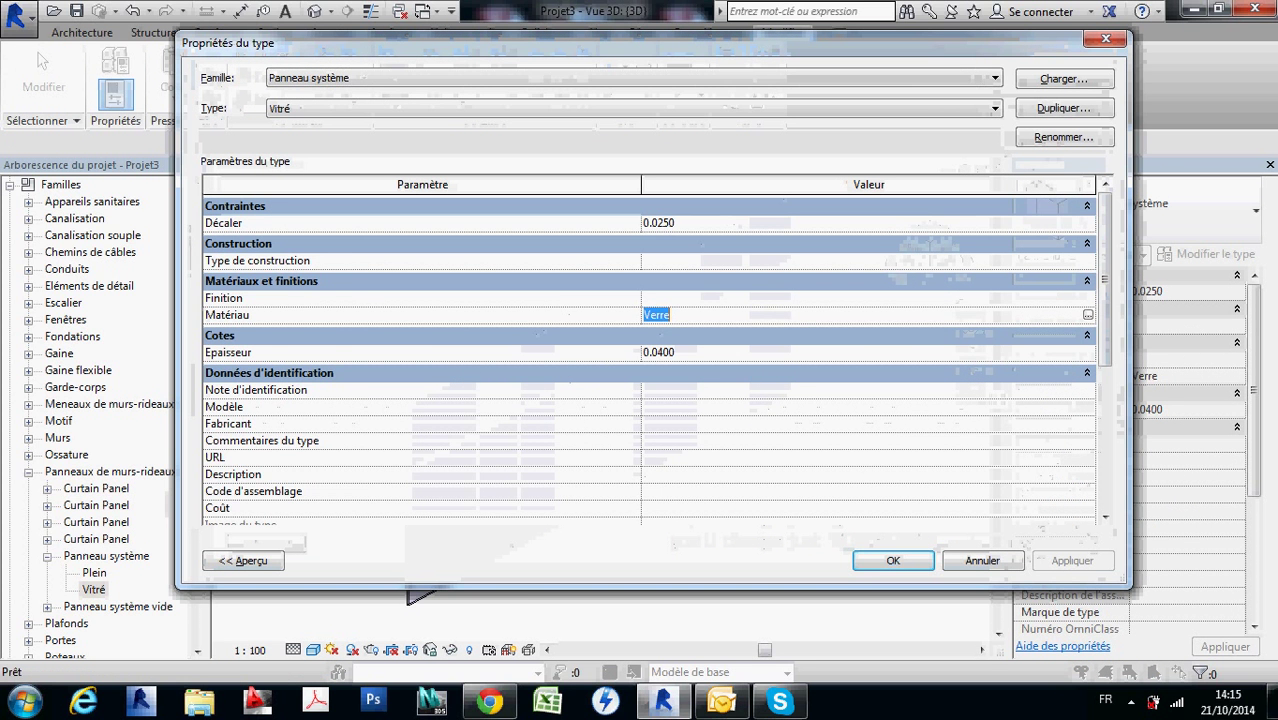
{"action": "left_click", "coordinate": [1087, 314]}
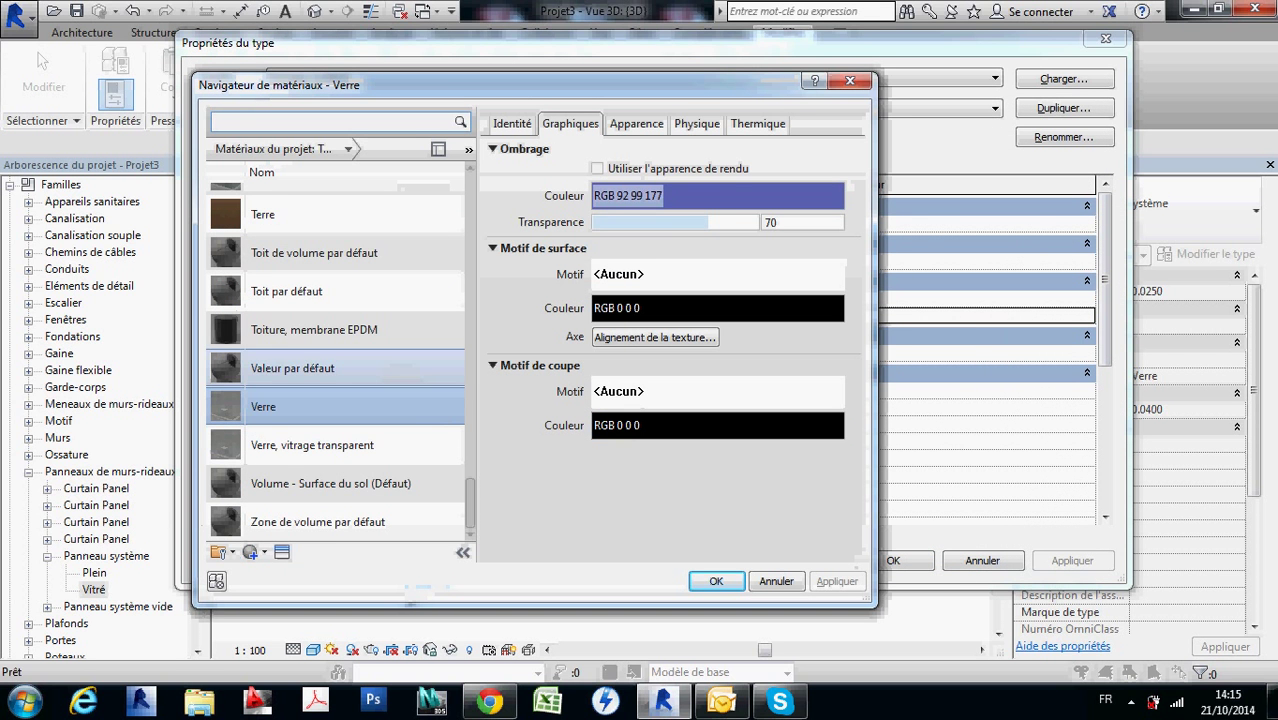
{"action": "left_click", "coordinate": [384, 368]}
{"action": "scroll", "coordinate": [384, 327], "scroll_direction": "up", "scroll_amount": 3}
{"action": "scroll", "coordinate": [384, 327], "scroll_direction": "up", "scroll_amount": 3}
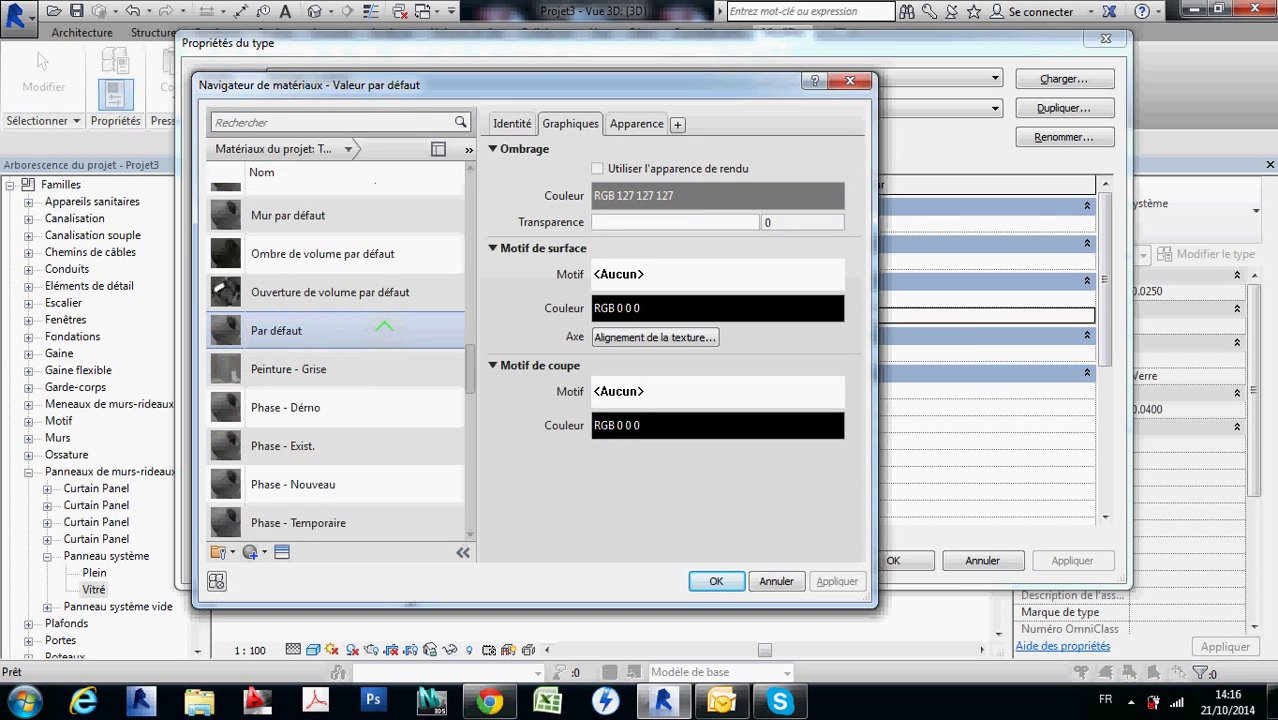
{"action": "scroll", "coordinate": [384, 327], "scroll_direction": "up", "scroll_amount": 3}
{"action": "scroll", "coordinate": [384, 322], "scroll_direction": "up", "scroll_amount": 3}
{"action": "left_click", "coordinate": [384, 394]}
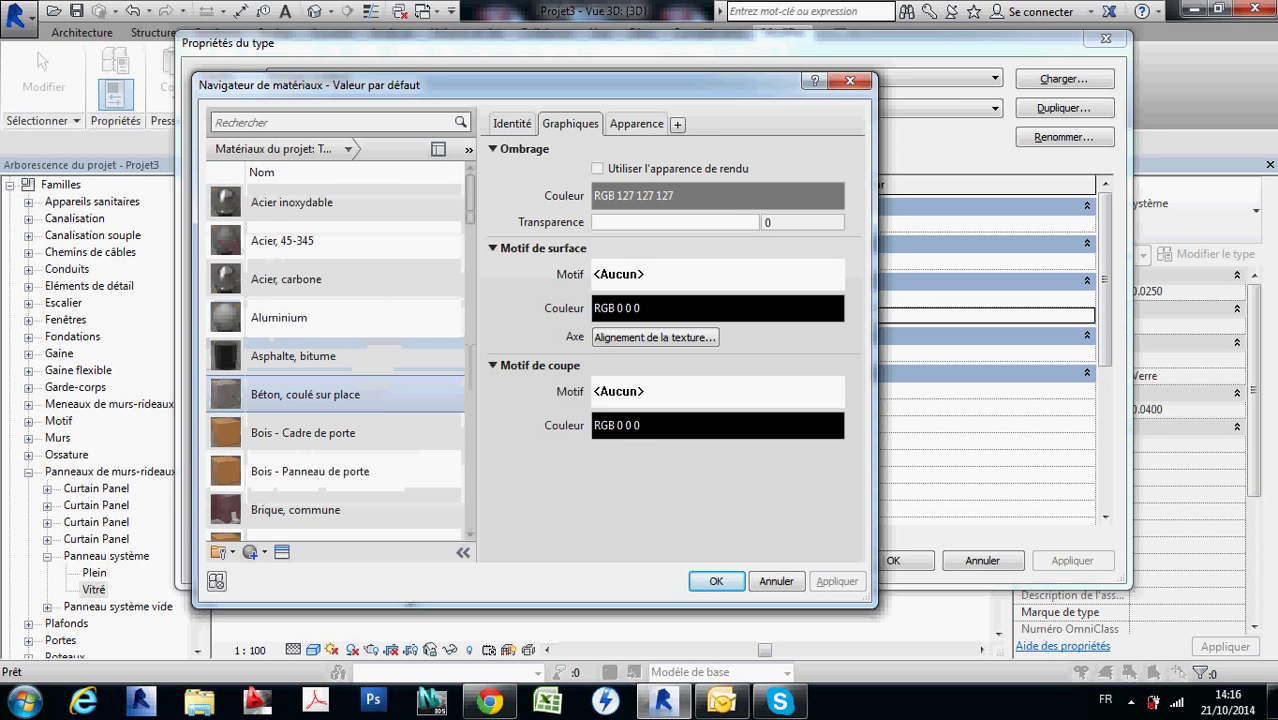
{"action": "left_click", "coordinate": [716, 581]}
{"action": "key", "text": "Return"}
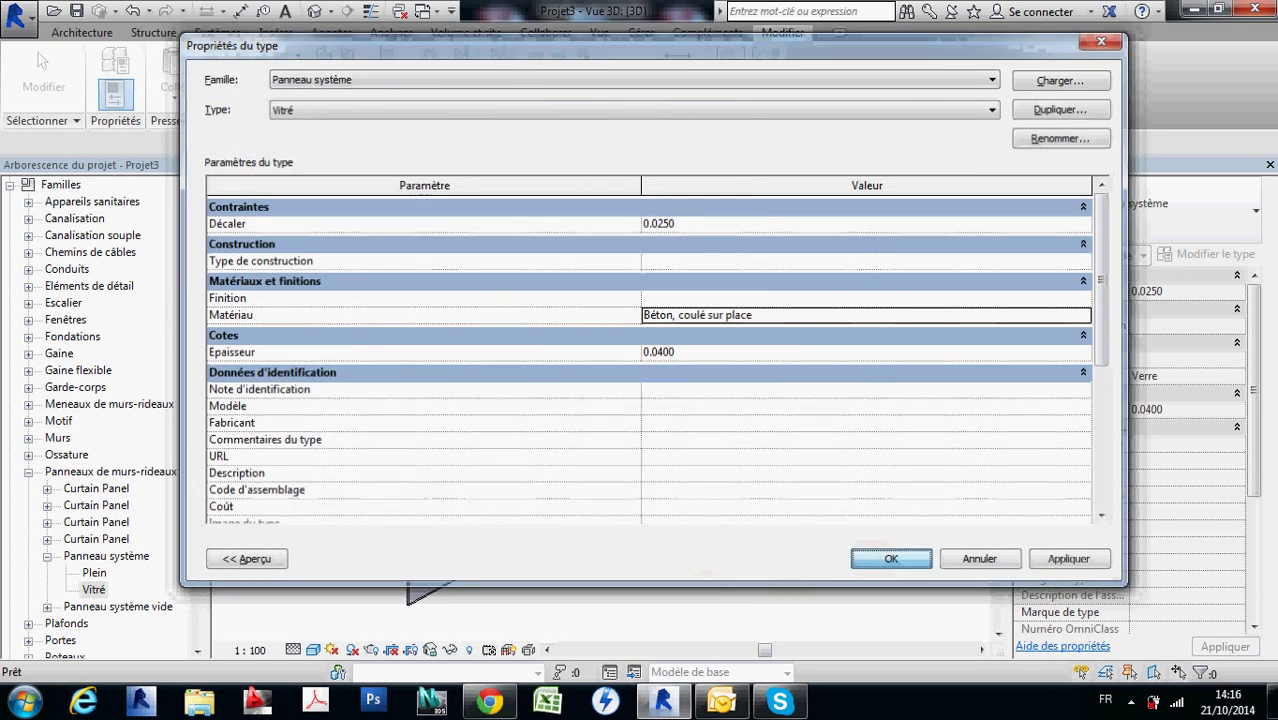
{"action": "left_click", "coordinate": [41, 61]}
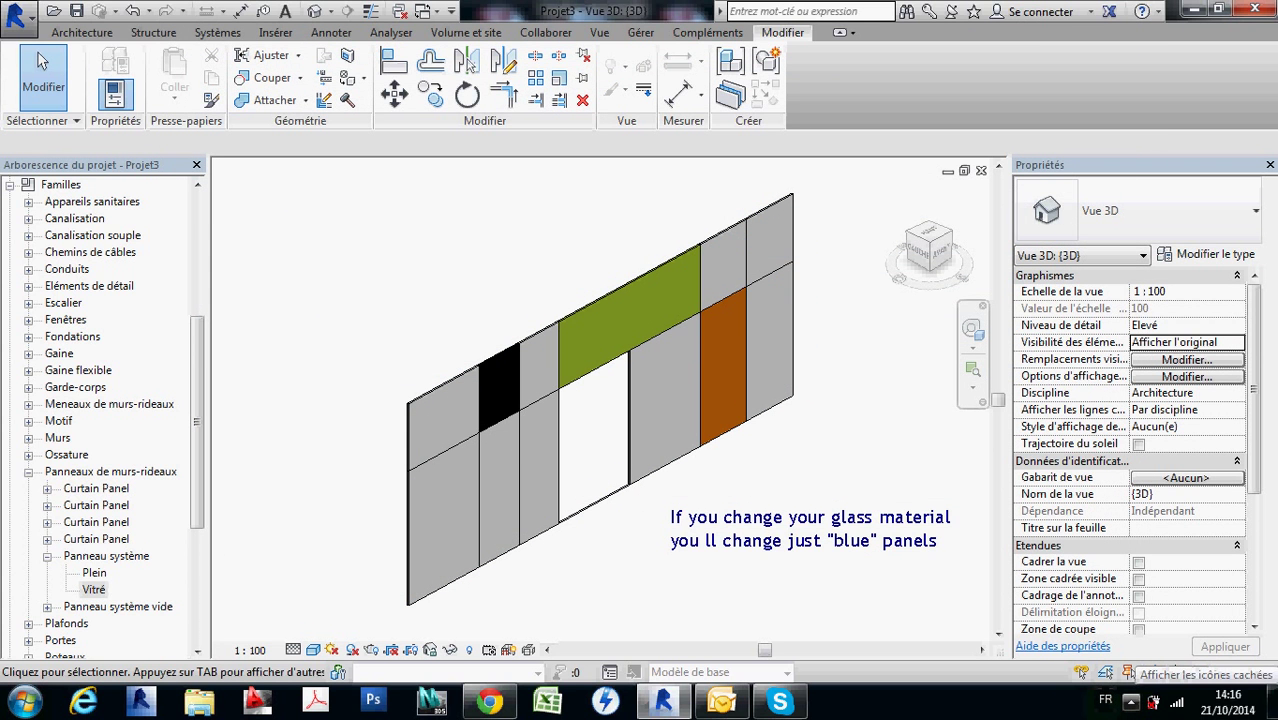
{"action": "left_click", "coordinate": [1131, 701]}
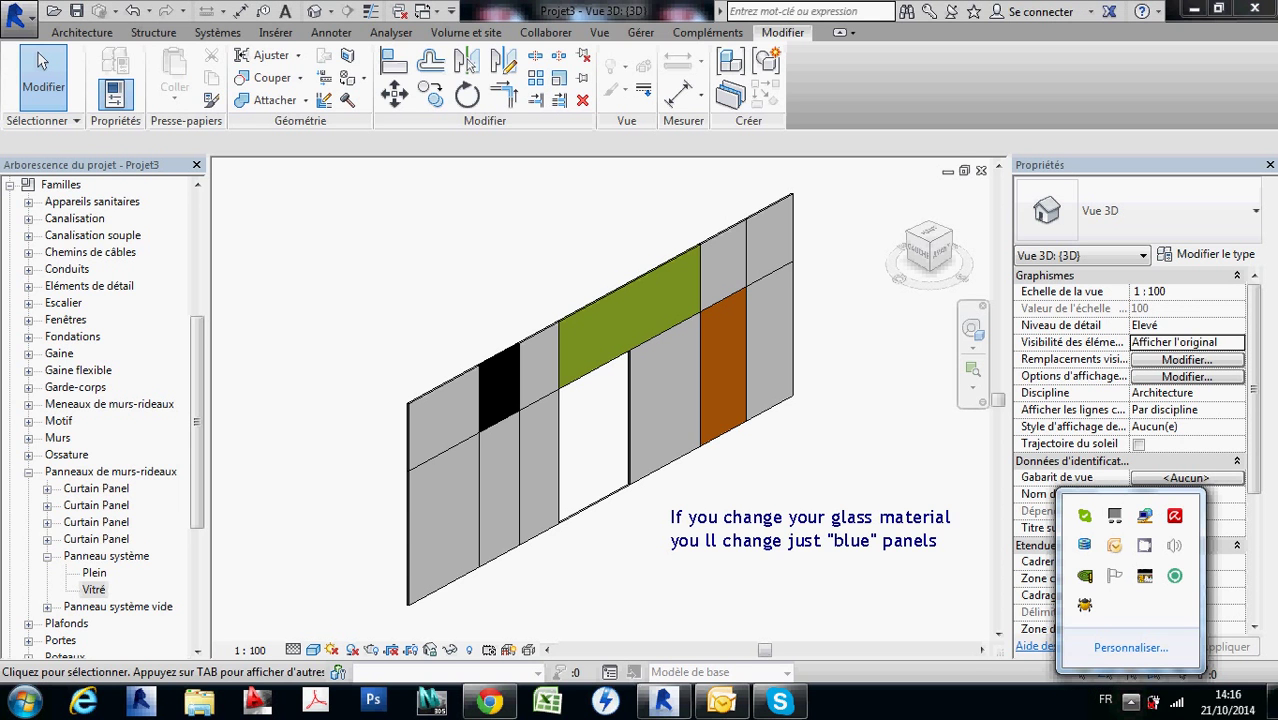